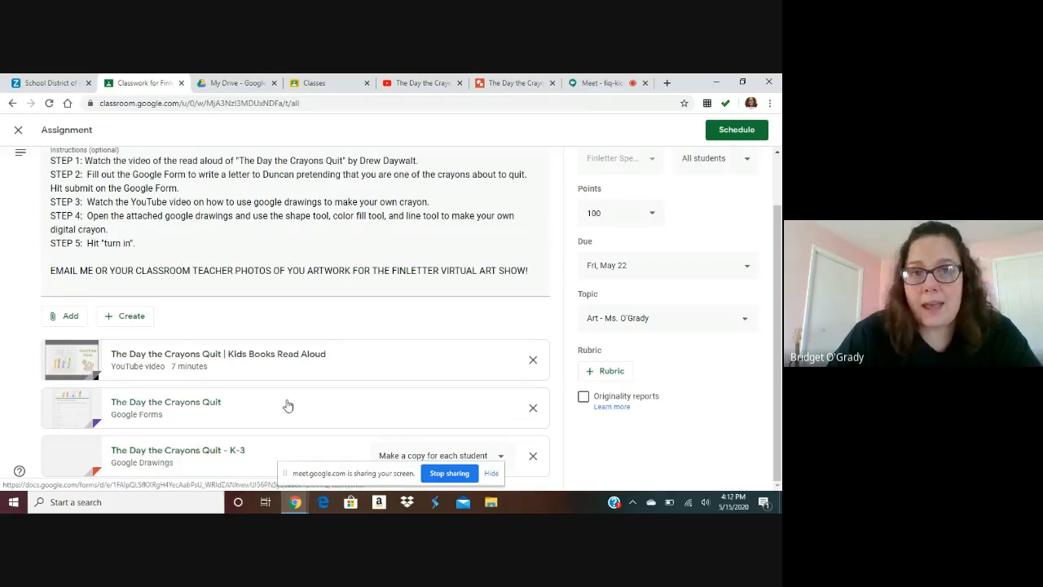
# Step: Switch to the Google Drawings file "The Day the Crayons Quit" and draw a tall, narrow rectangle to the right of the blue crayon
pyautogui.click(495, 92)
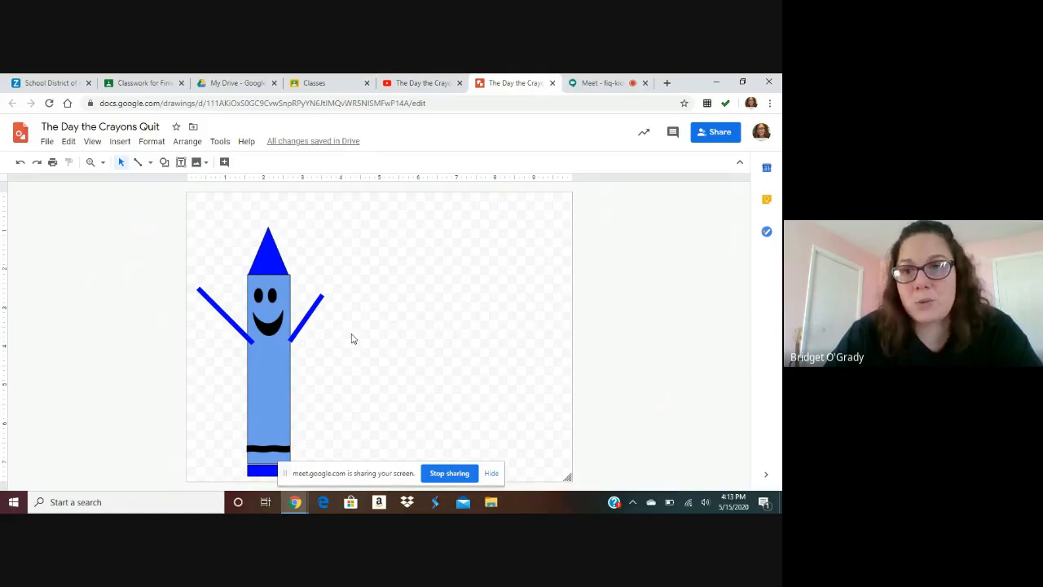
pyautogui.click(165, 163)
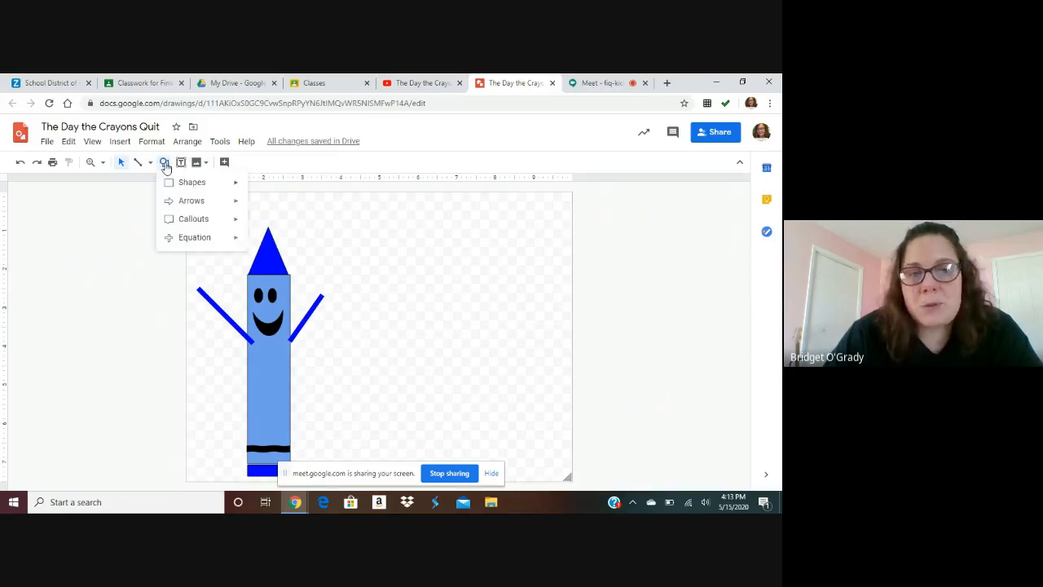
pyautogui.moveTo(175, 185)
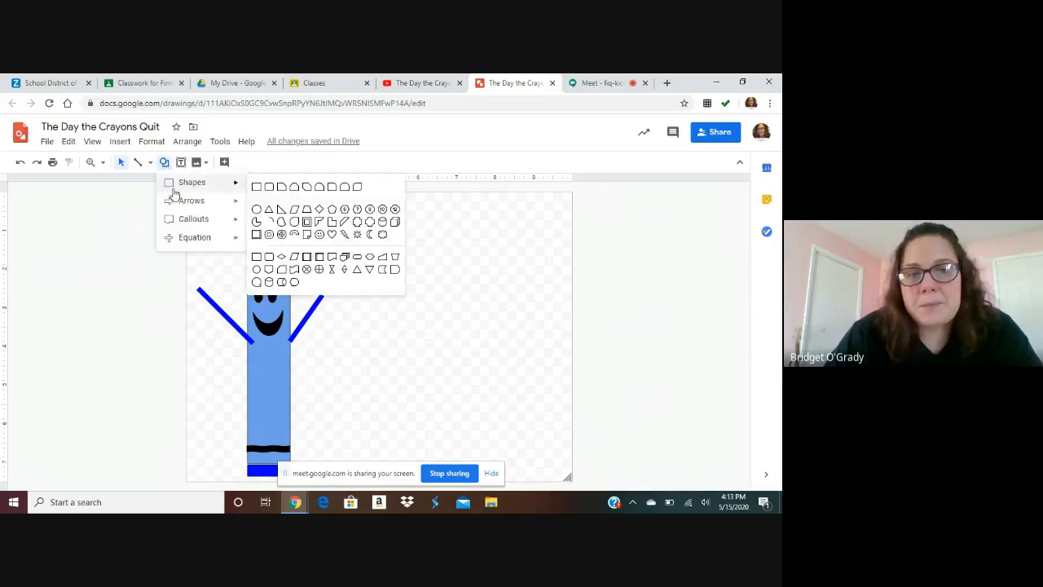
pyautogui.click(255, 189)
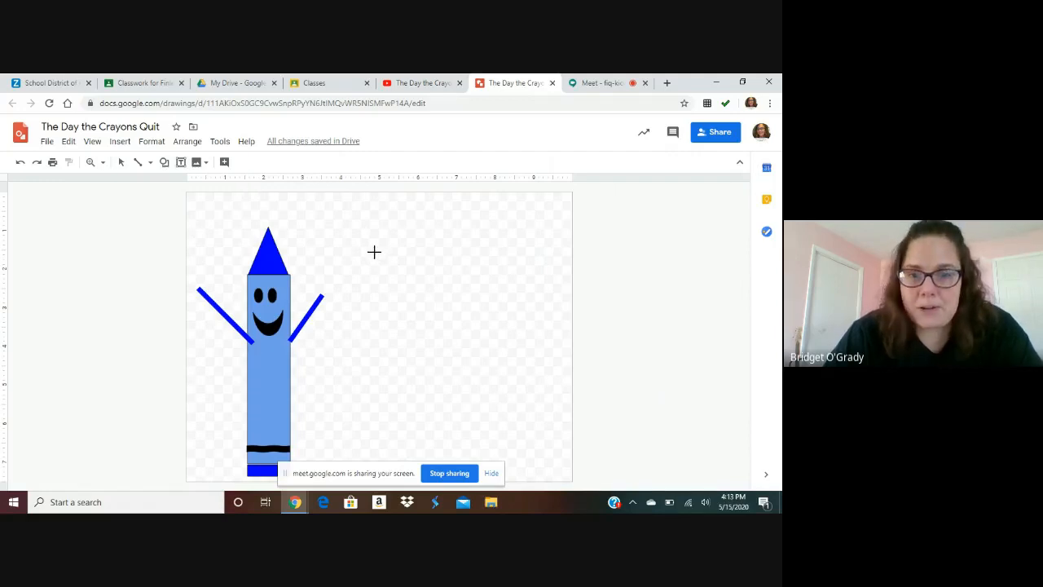
pyautogui.moveTo(375, 252); pyautogui.dragTo(415, 431)
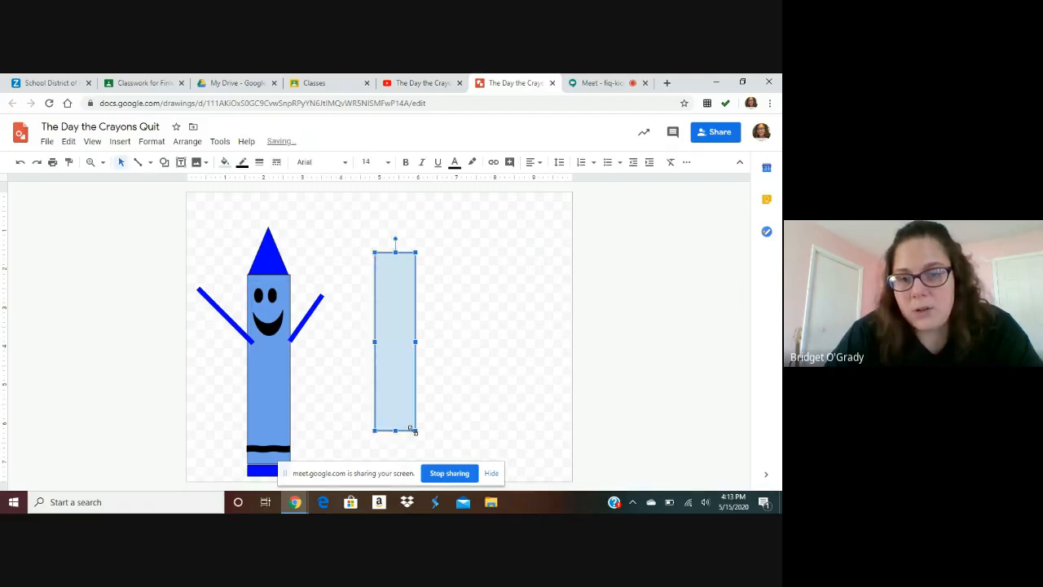
pyautogui.click(436, 279)
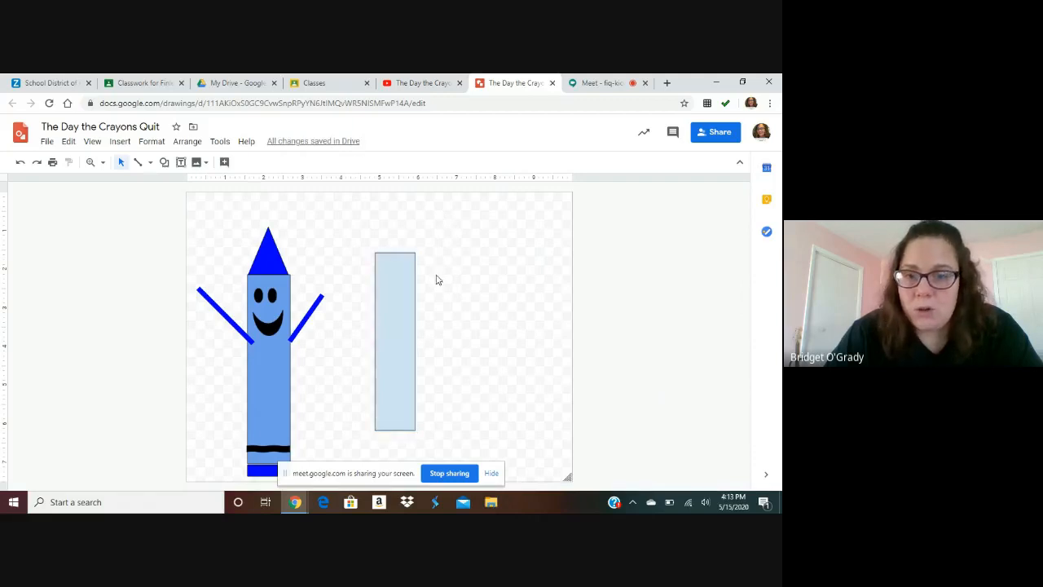
# Step: Draw a wide, flat rectangle to the right of the tall rectangle, and delete it
pyautogui.moveTo(436, 276); pyautogui.dragTo(565, 301)
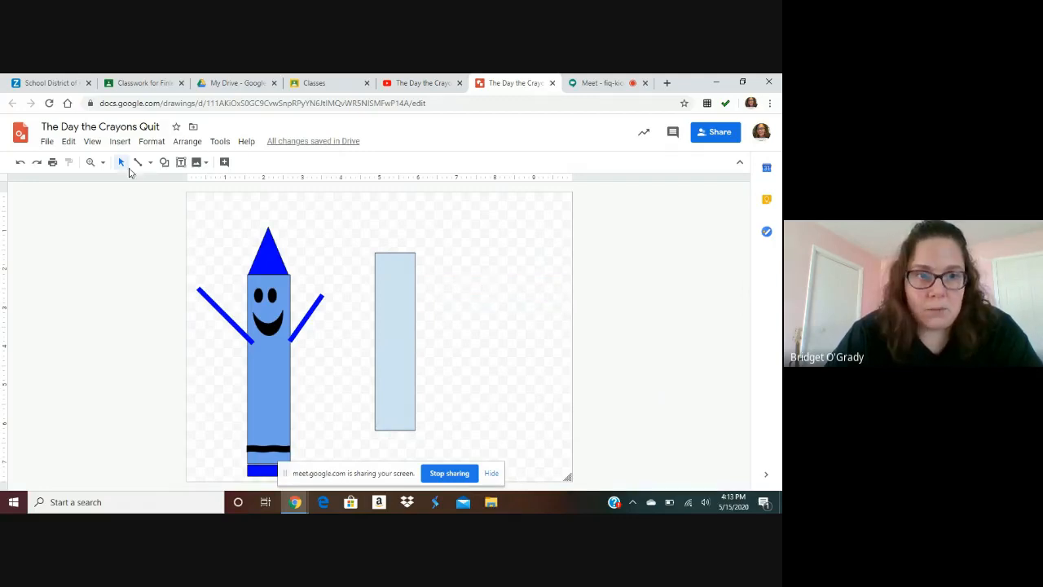
pyautogui.click(163, 163)
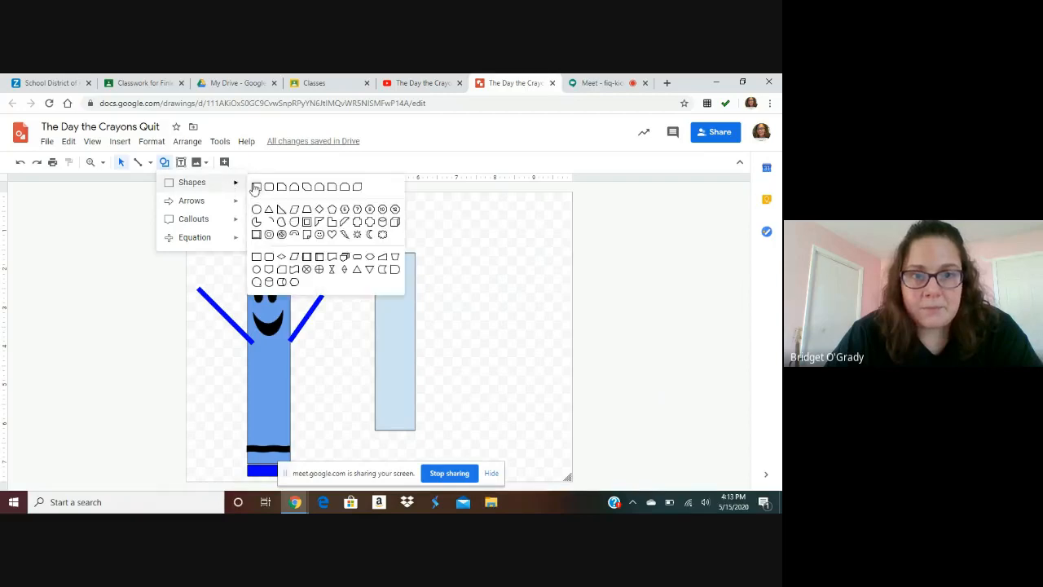
pyautogui.click(254, 187)
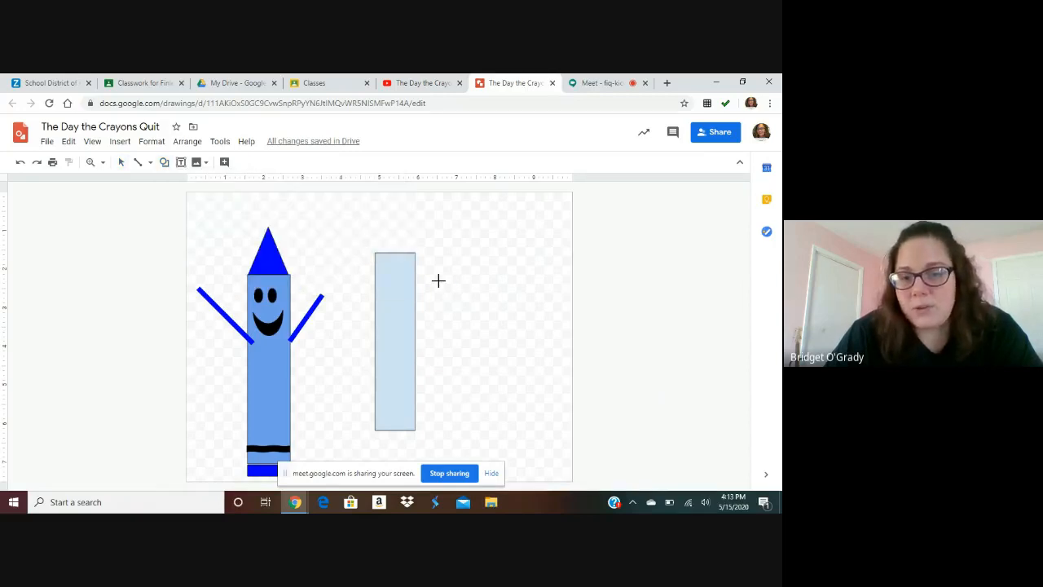
pyautogui.moveTo(439, 280); pyautogui.dragTo(569, 304)
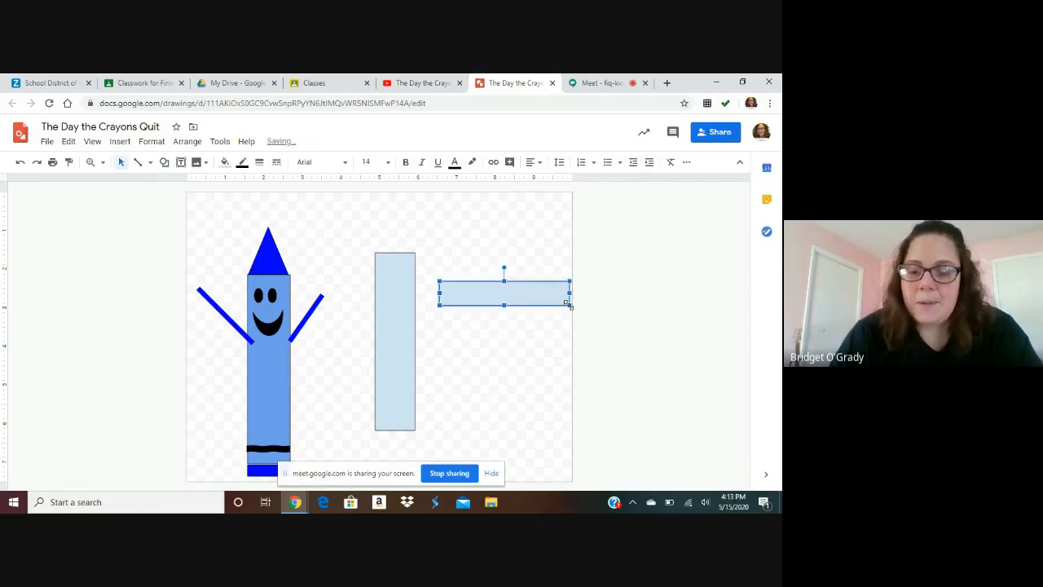
pyautogui.press('Delete')
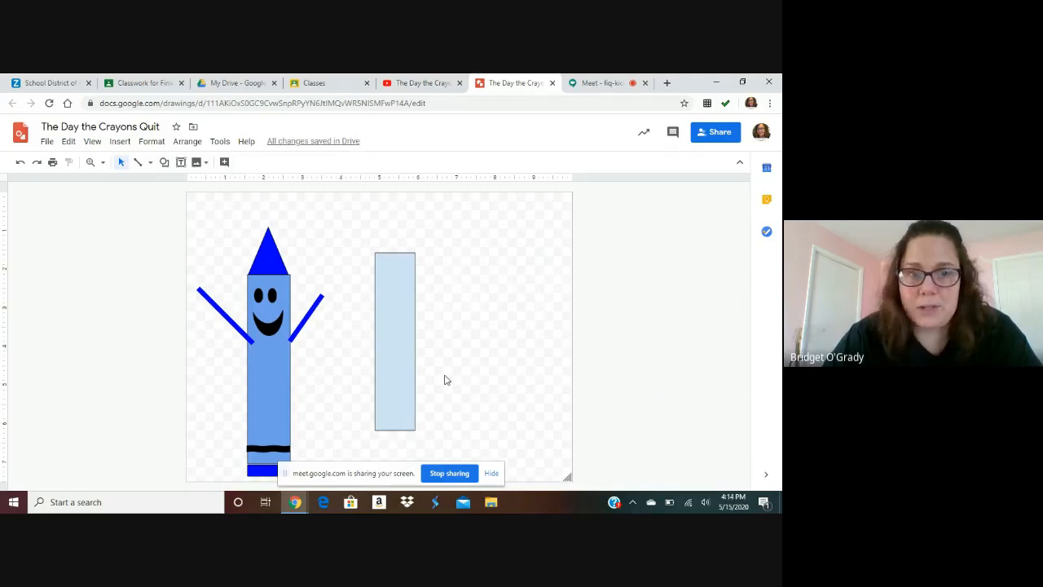
# Step: Fill the tall rectangle with a solid light red for the crayon's body
pyautogui.click(389, 305)
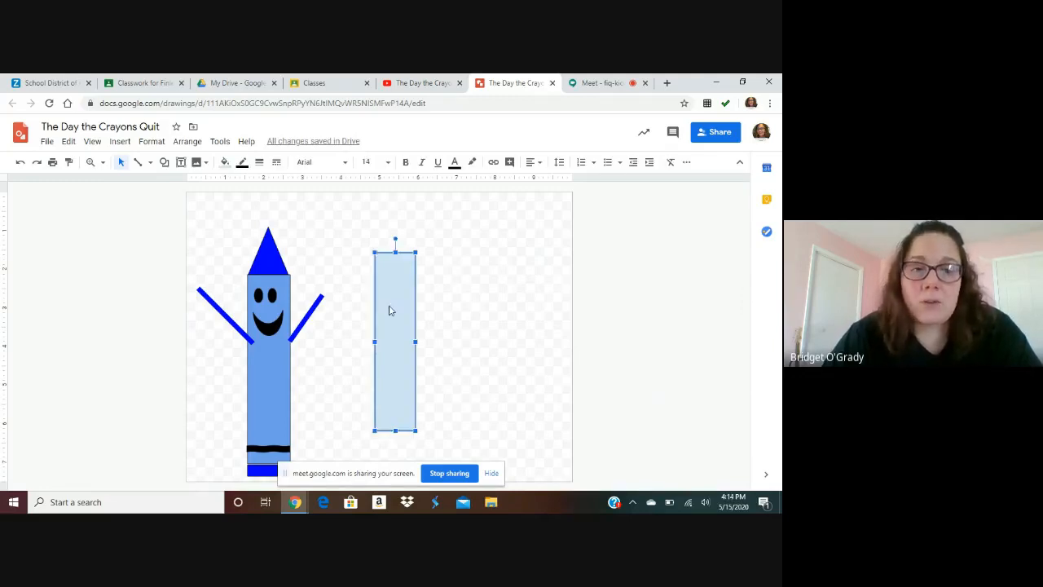
pyautogui.click(224, 163)
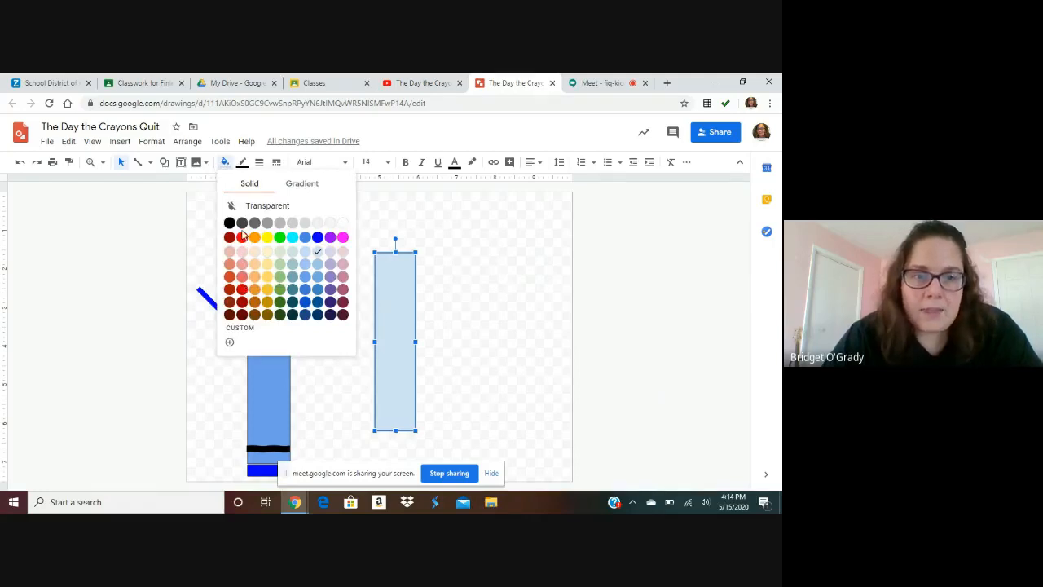
pyautogui.click(242, 277)
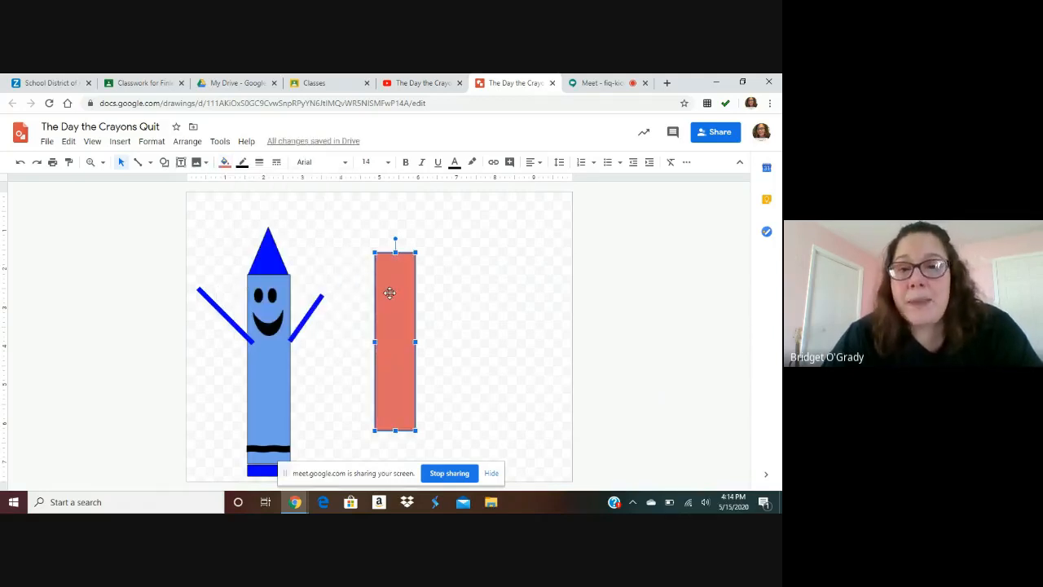
pyautogui.click(446, 271)
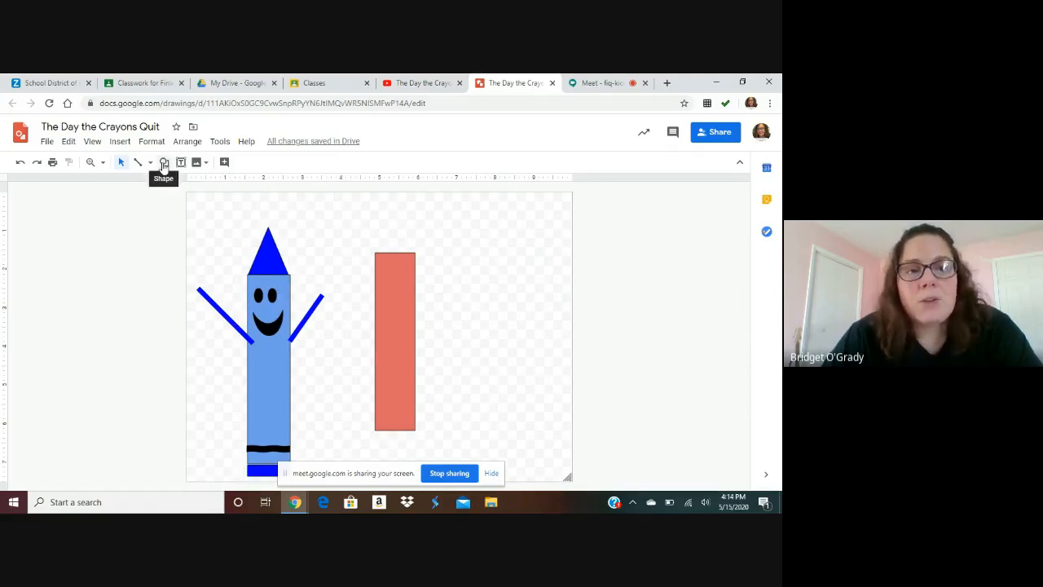
# Step: Draw a triangle about as wide as the light red rectangle in the space above it
pyautogui.click(164, 163)
pyautogui.moveTo(177, 181)
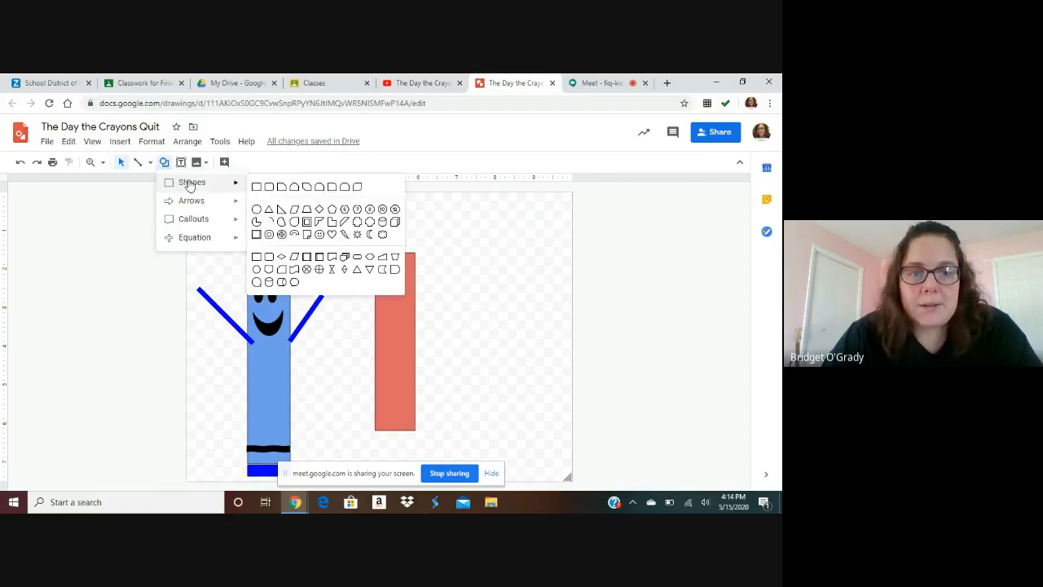
pyautogui.click(271, 213)
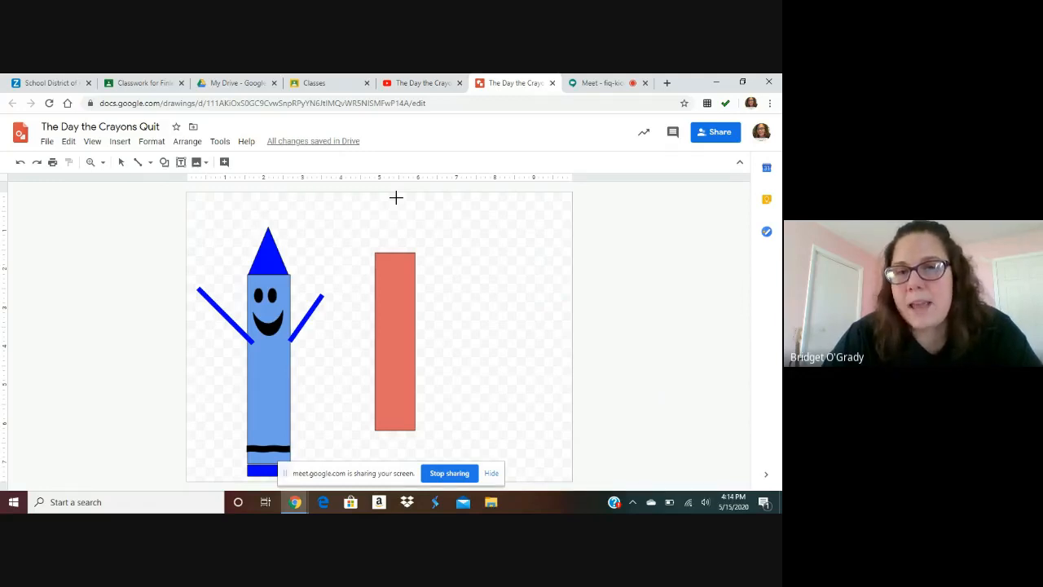
pyautogui.moveTo(396, 198); pyautogui.dragTo(354, 249)
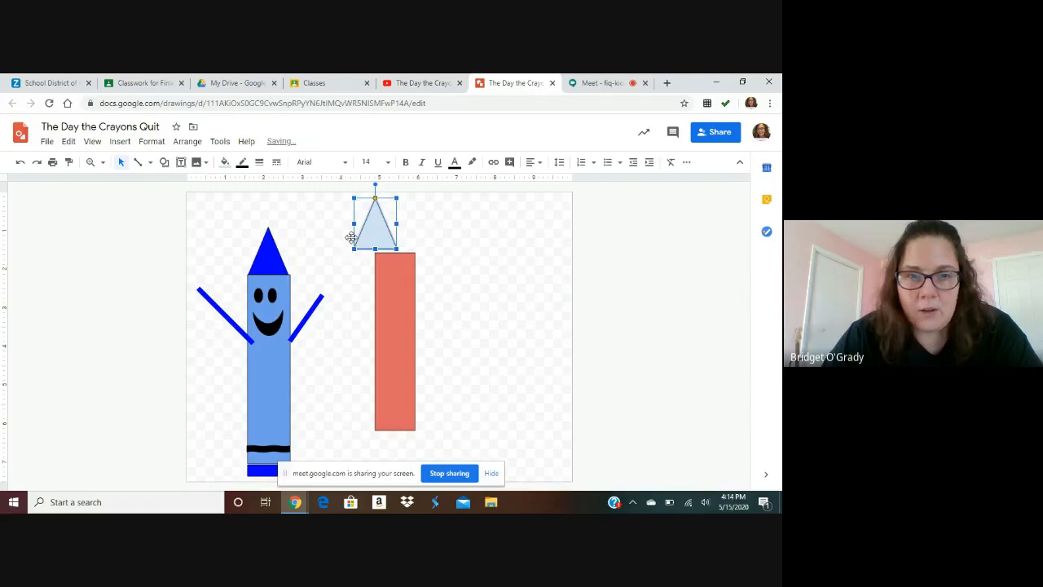
# Step: Fill the triangle with bright red and move it onto the rectangle's upper edge as the crayon's tip
pyautogui.click(225, 163)
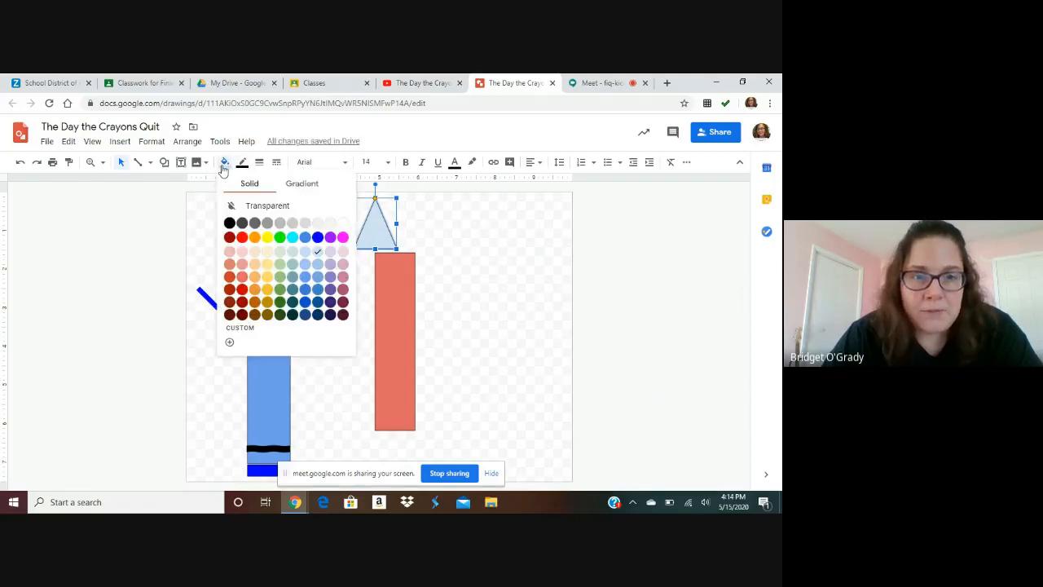
pyautogui.click(242, 237)
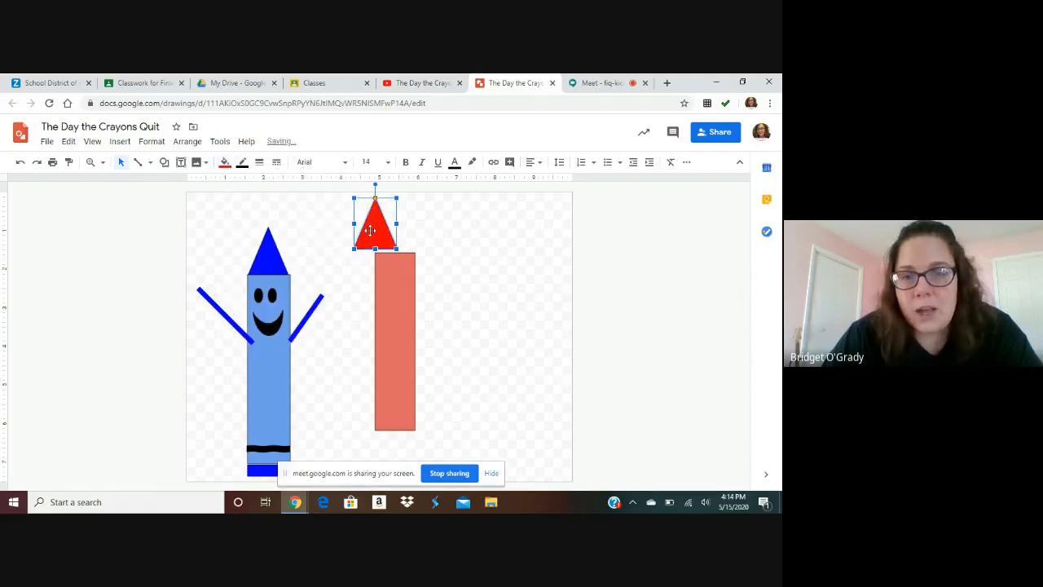
pyautogui.moveTo(370, 231); pyautogui.dragTo(390, 234)
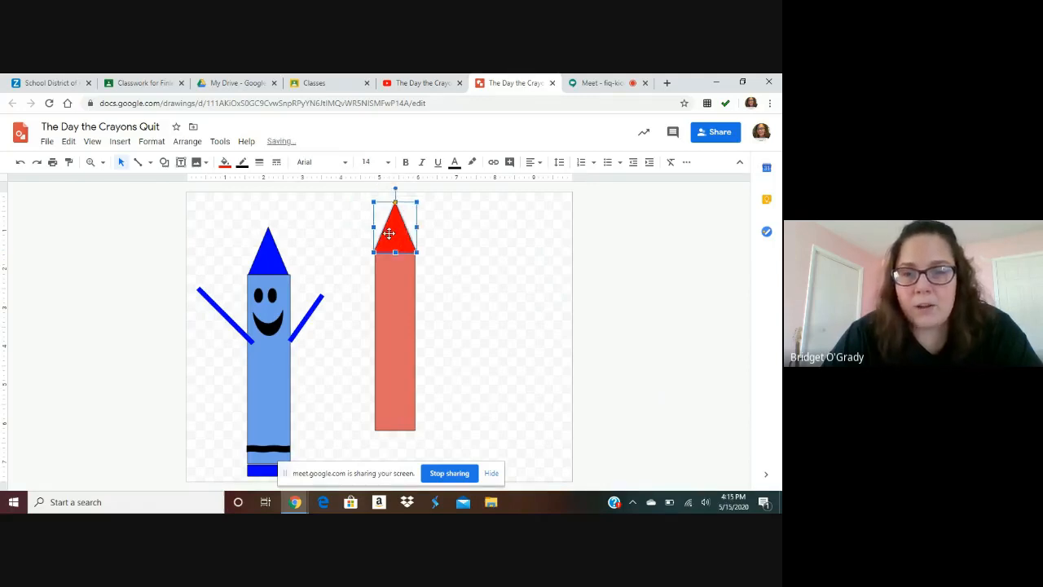
pyautogui.click(434, 260)
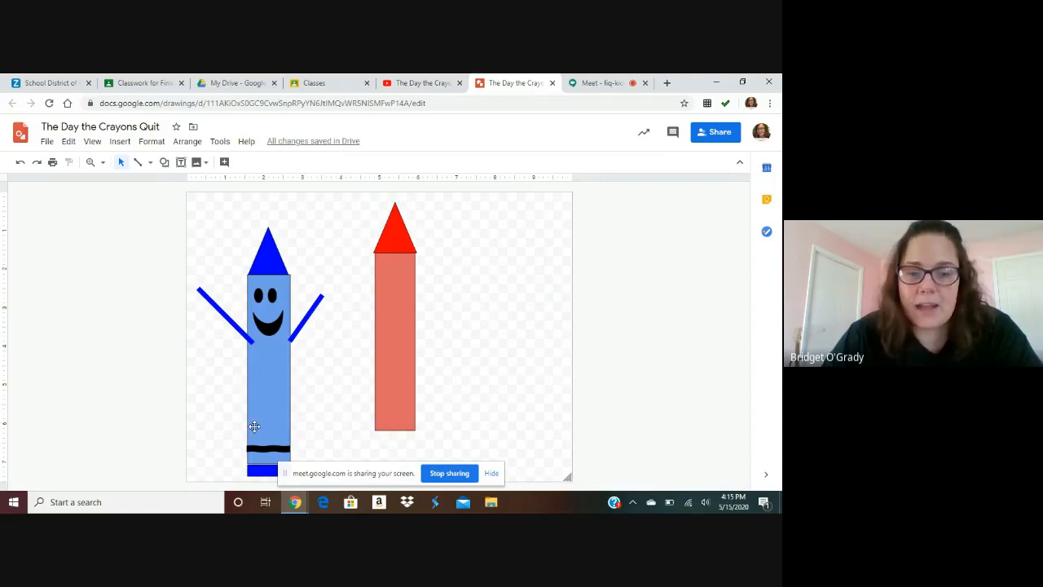
# Step: Draw a thin rectangle across the lower end of the light red crayon body, matching its width
pyautogui.click(164, 161)
pyautogui.moveTo(196, 182)
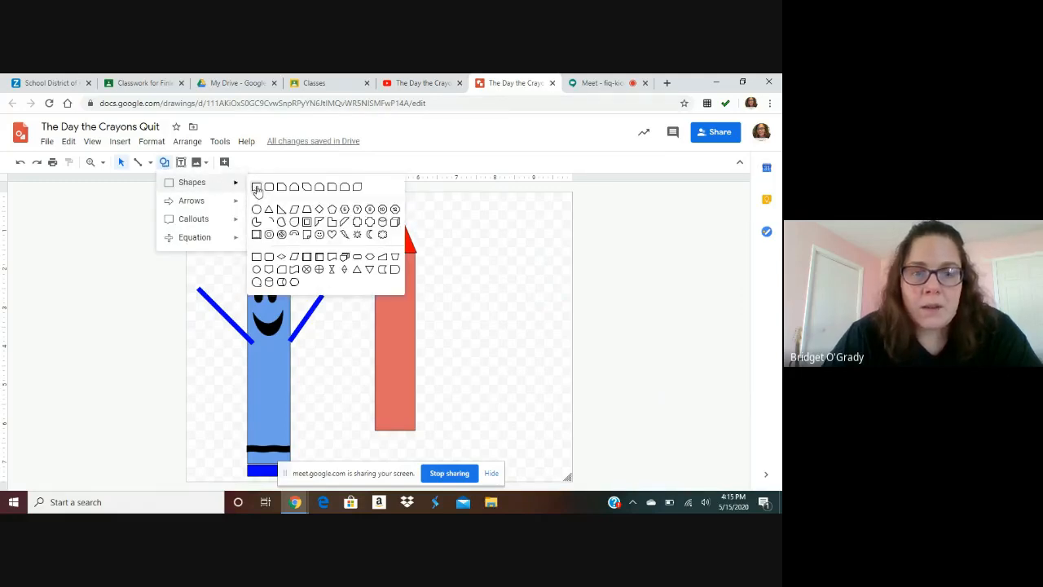
pyautogui.click(256, 187)
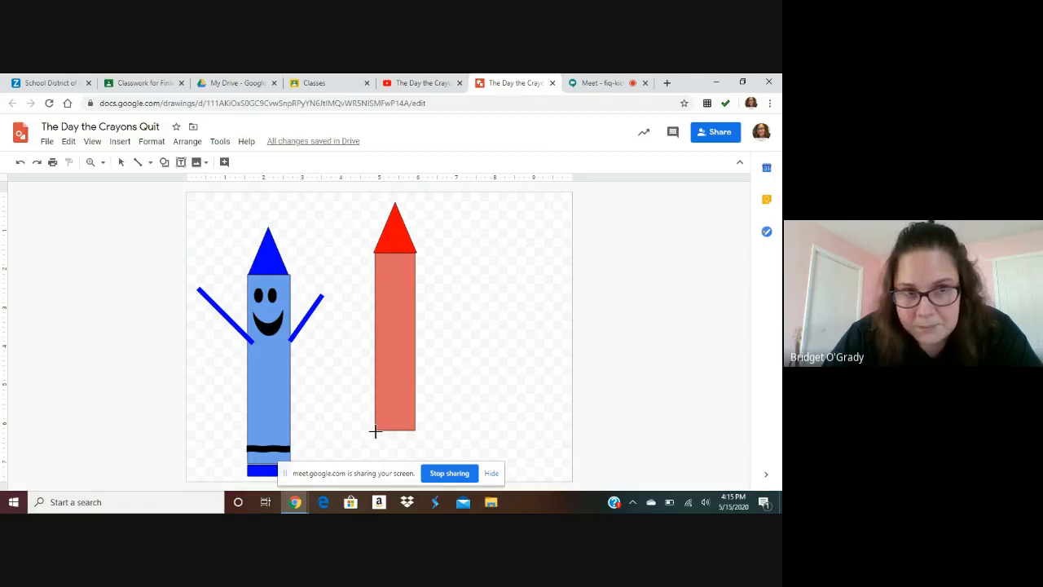
pyautogui.moveTo(376, 430); pyautogui.dragTo(417, 443)
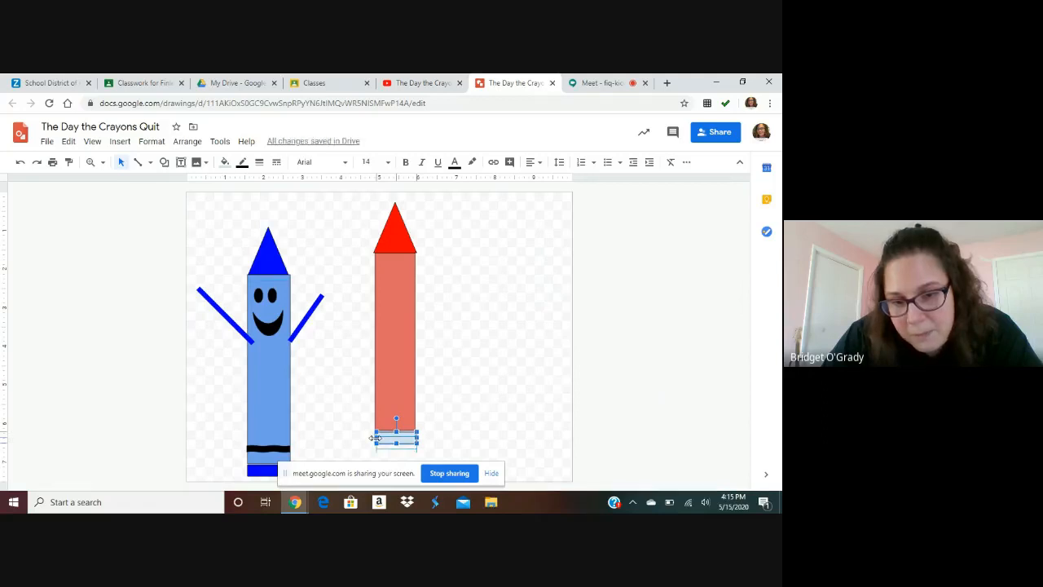
pyautogui.moveTo(375, 437); pyautogui.dragTo(373, 436)
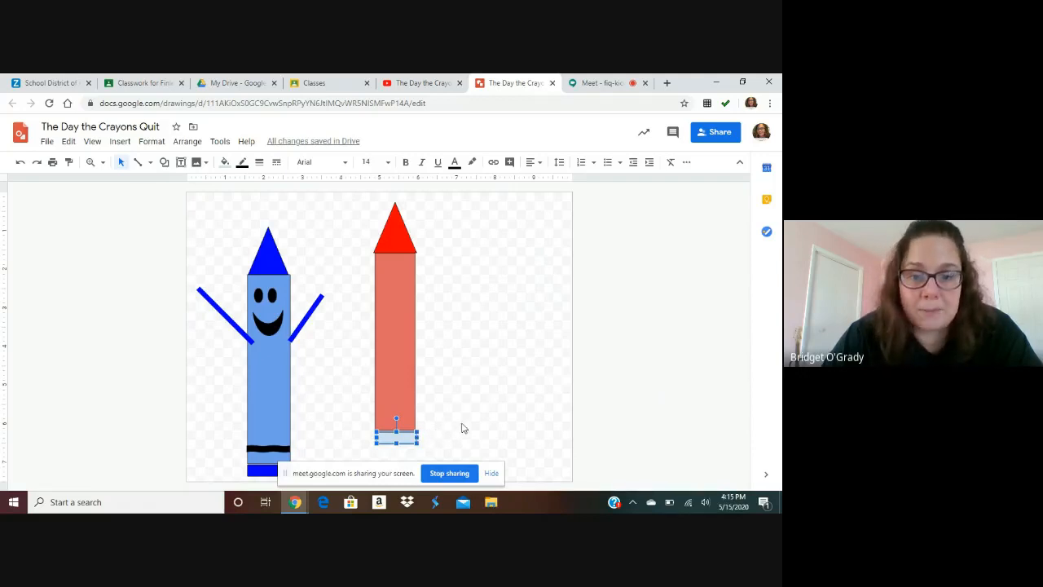
# Step: Fill the thin rectangle at the crayon's base with bright red
pyautogui.click(225, 162)
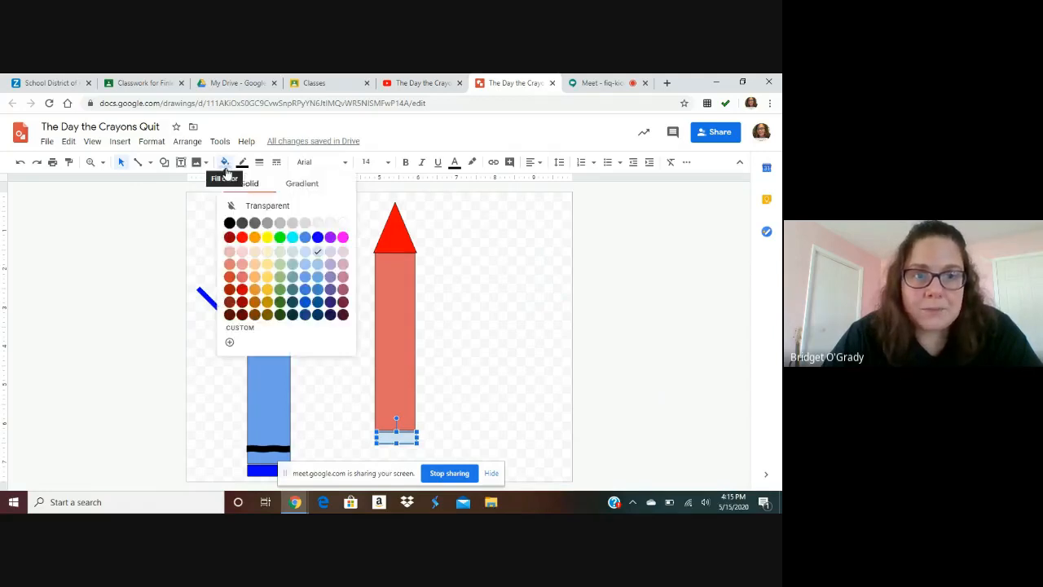
pyautogui.click(241, 237)
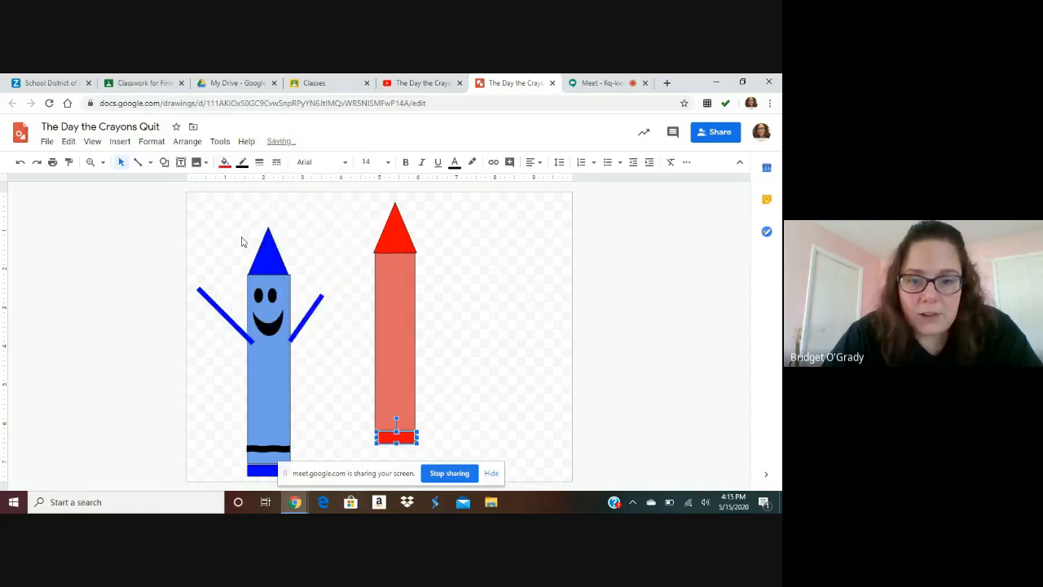
pyautogui.click(462, 329)
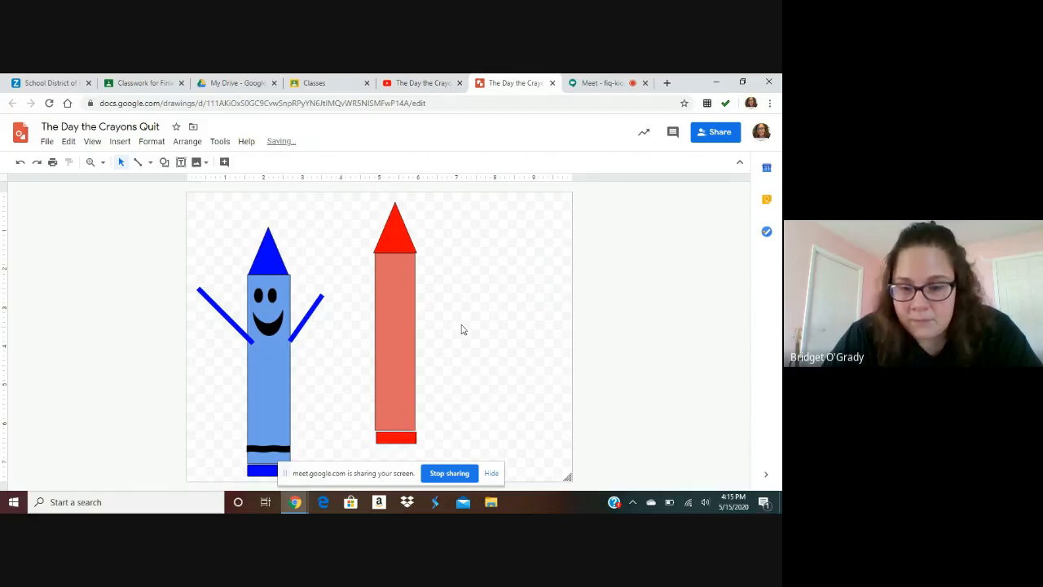
# Step: Move the bright red base rectangle so it sits flush and centred under the crayon body
pyautogui.click(396, 435)
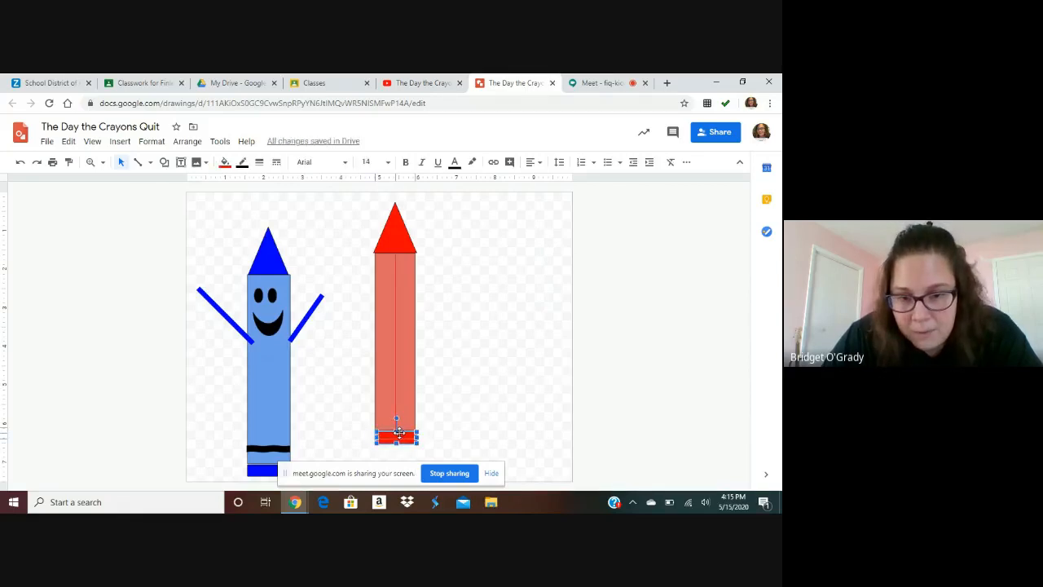
pyautogui.click(450, 414)
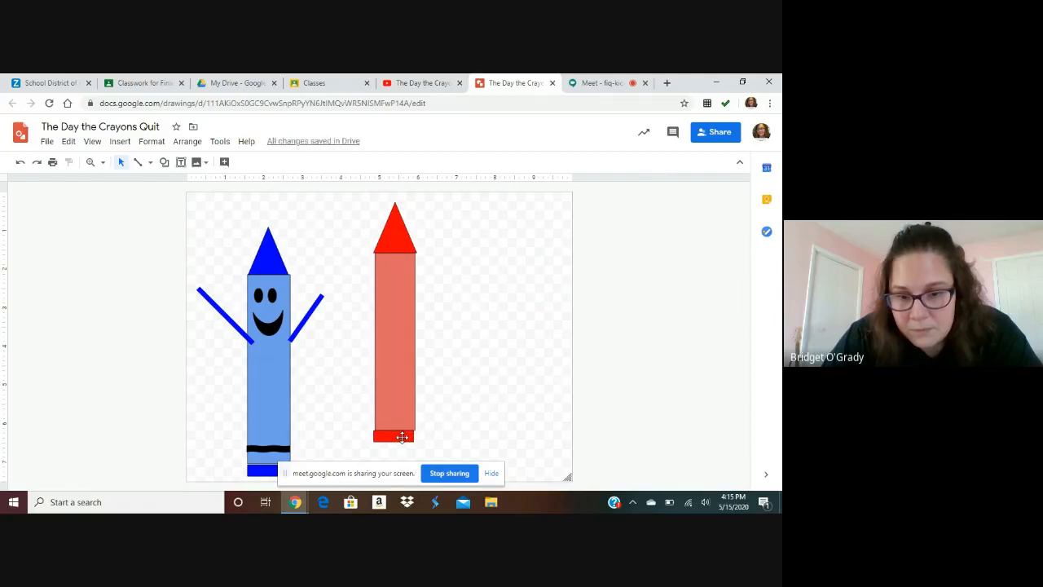
pyautogui.moveTo(407, 433); pyautogui.dragTo(405, 437)
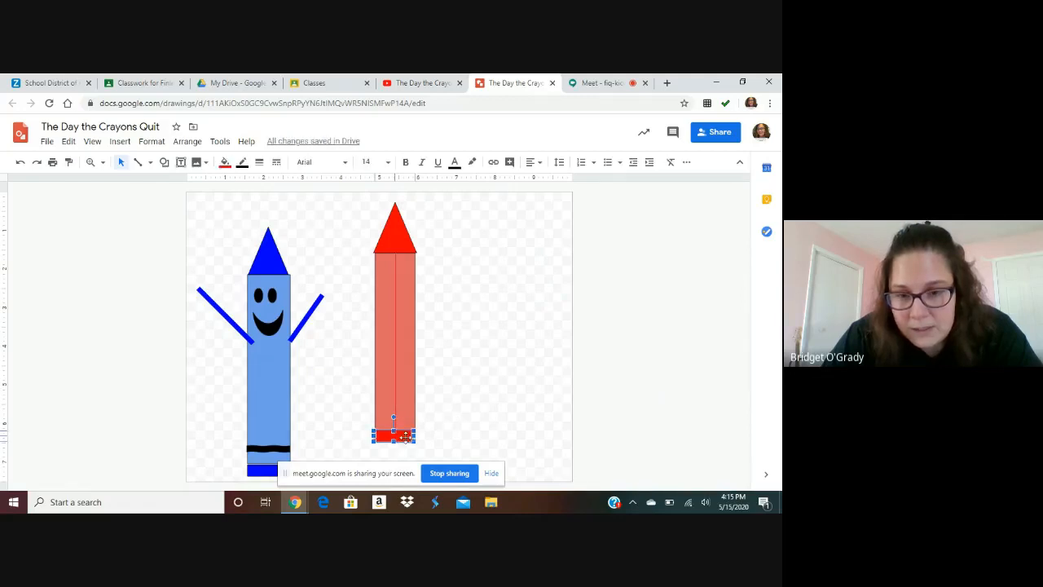
pyautogui.click(449, 419)
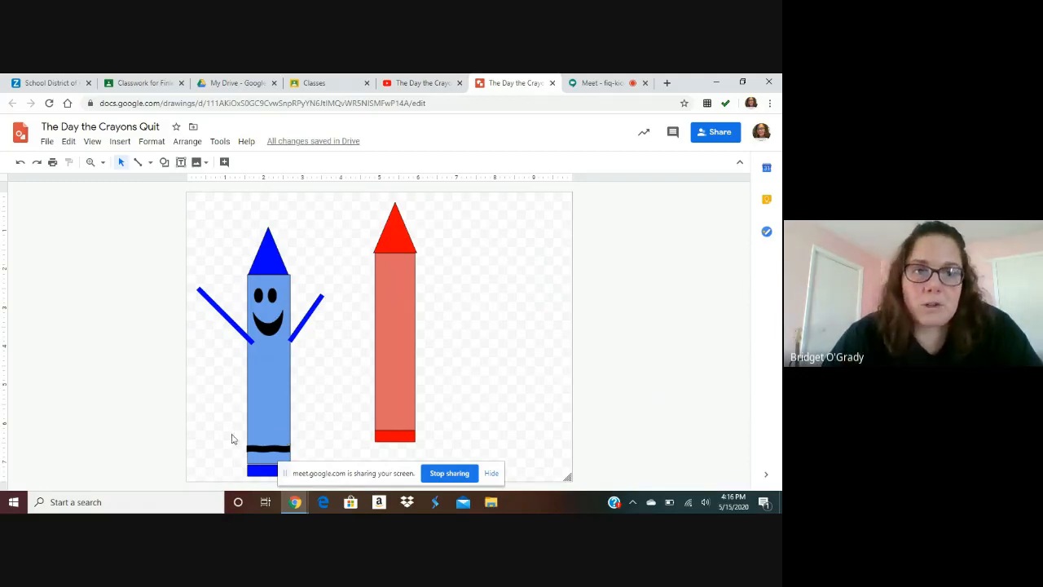
# Step: Draw a thin wave shape across the lower part of the red crayon's body, just above the base, matching the body's width
pyautogui.click(165, 165)
pyautogui.moveTo(170, 184)
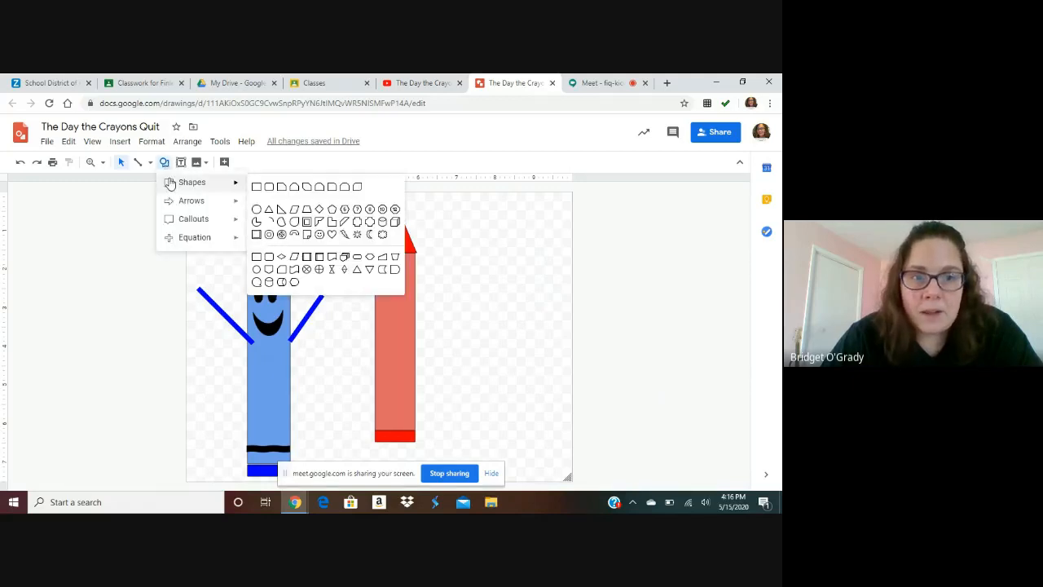
pyautogui.moveTo(172, 222)
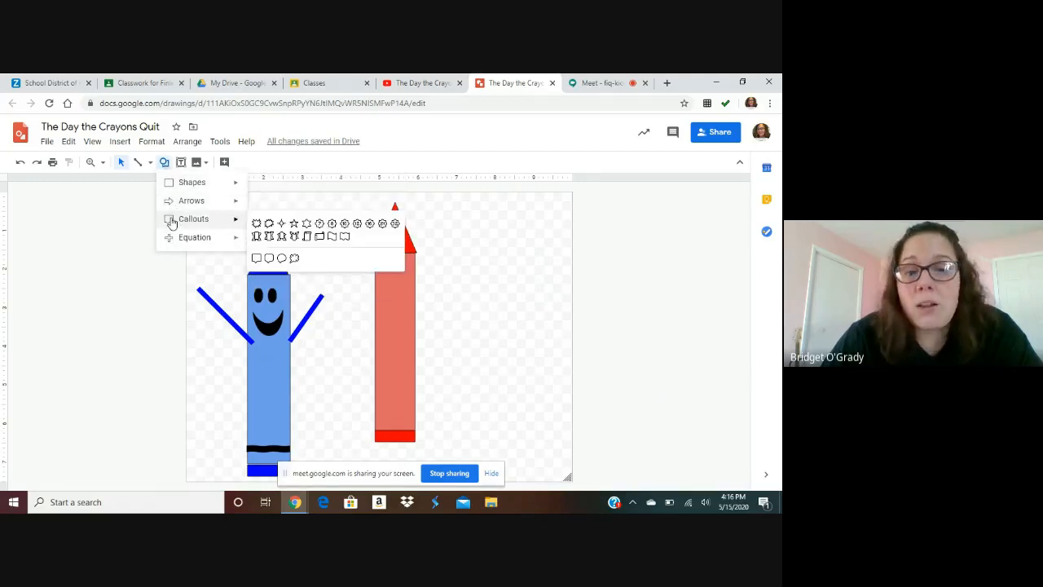
pyautogui.click(345, 237)
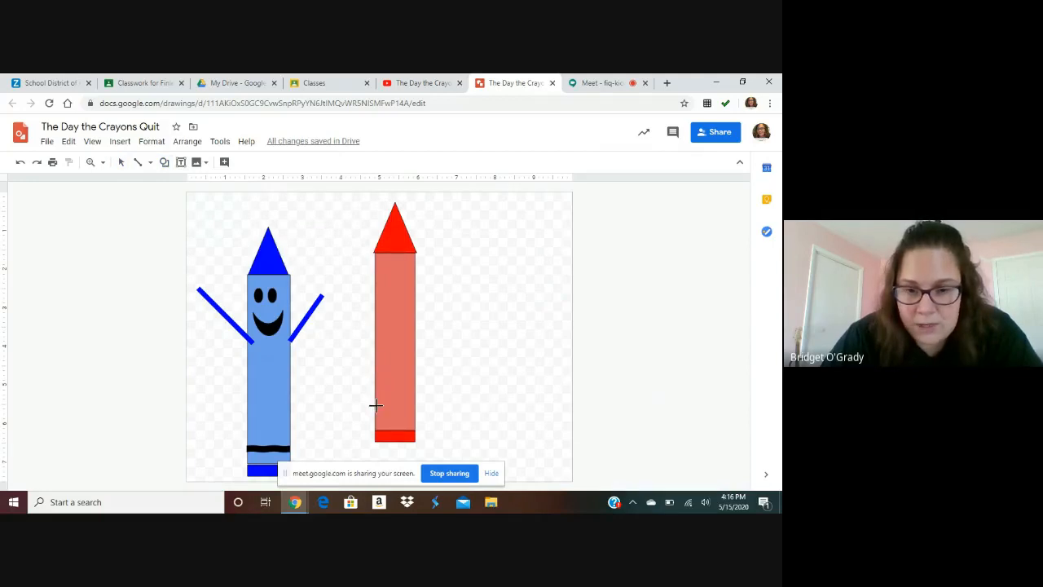
pyautogui.moveTo(375, 406); pyautogui.dragTo(414, 418)
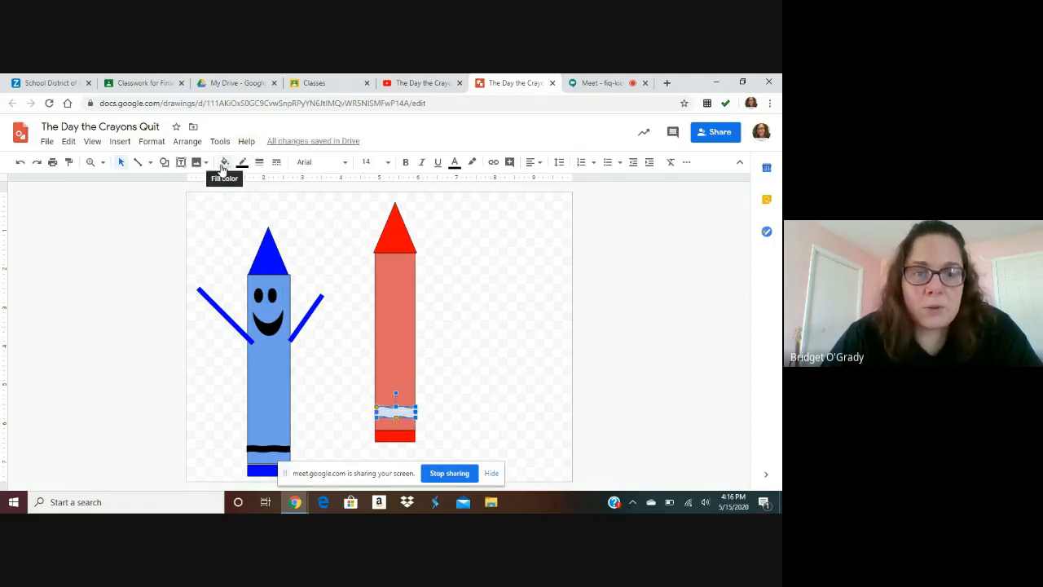
# Step: Fill the wave band with black and shift it slightly to line up with the edges of the red crayon's body
pyautogui.click(223, 166)
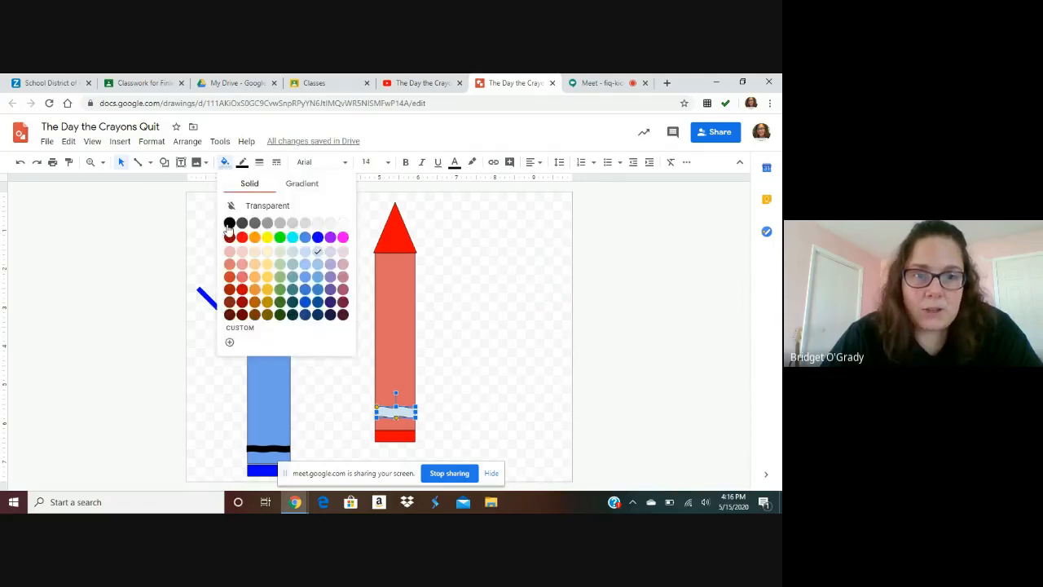
pyautogui.click(229, 223)
pyautogui.click(480, 317)
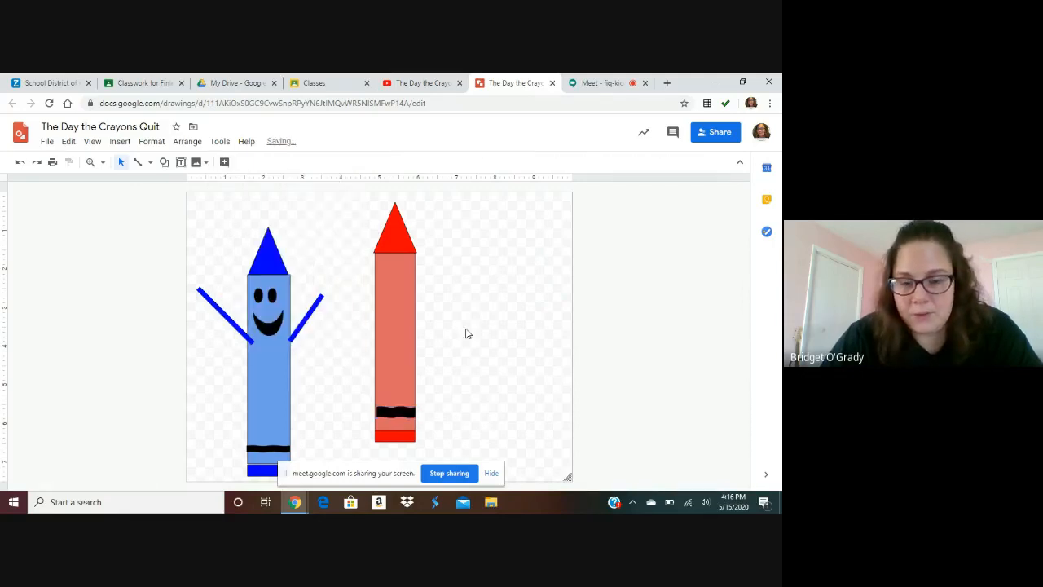
pyautogui.click(397, 410)
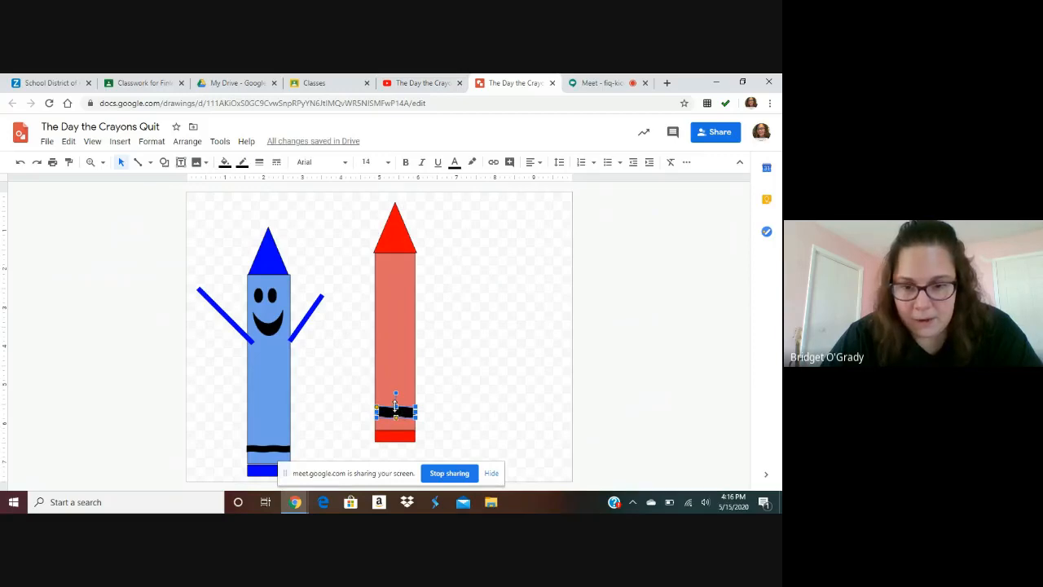
pyautogui.moveTo(388, 406); pyautogui.dragTo(386, 407)
pyautogui.click(457, 392)
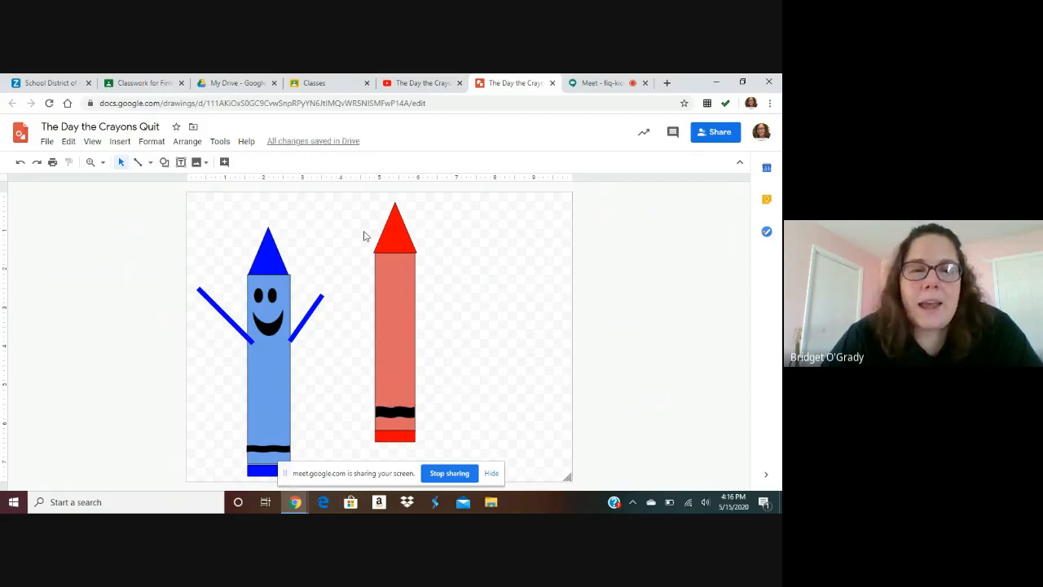
# Step: Draw a small upright oval near the top of the red crayon's body as the first eye and fill it with black
pyautogui.click(164, 166)
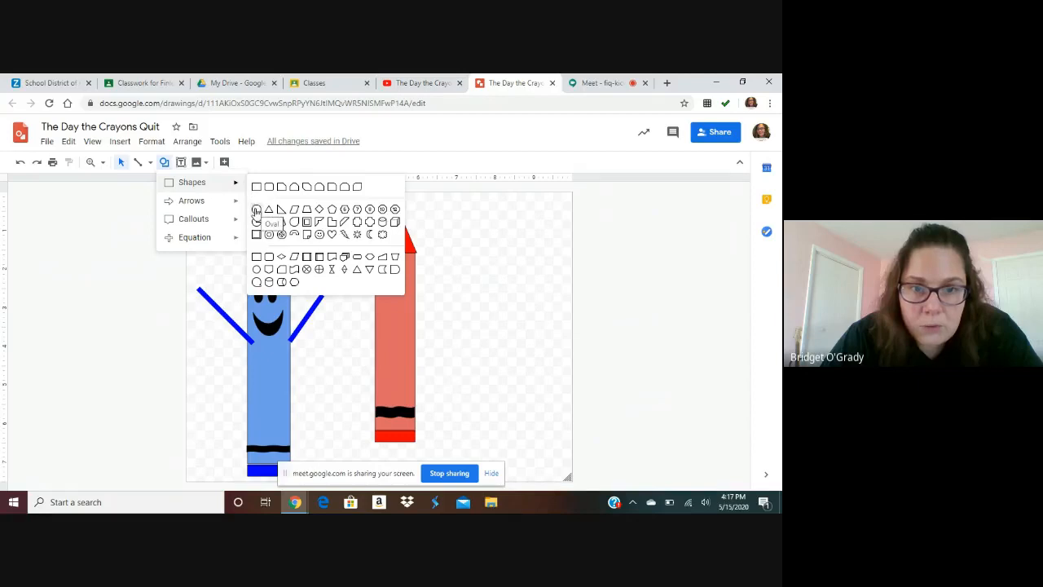
pyautogui.click(255, 210)
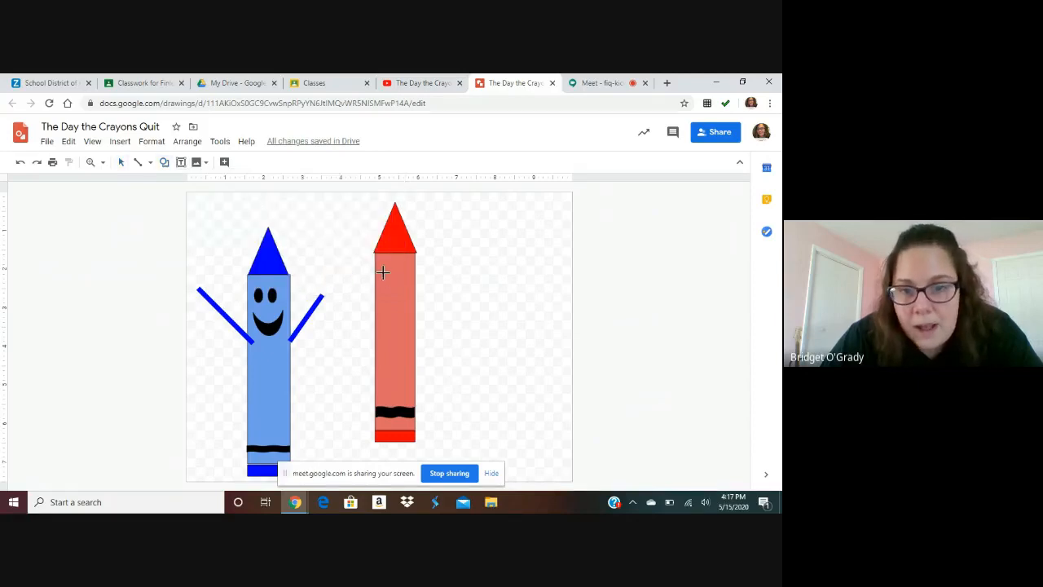
pyautogui.moveTo(383, 271); pyautogui.dragTo(390, 295)
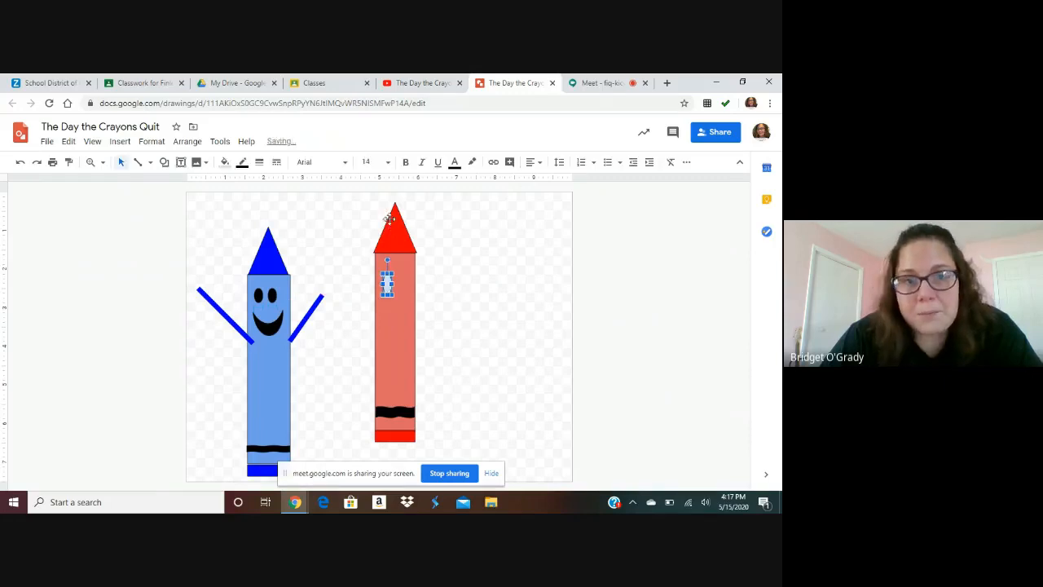
pyautogui.click(226, 163)
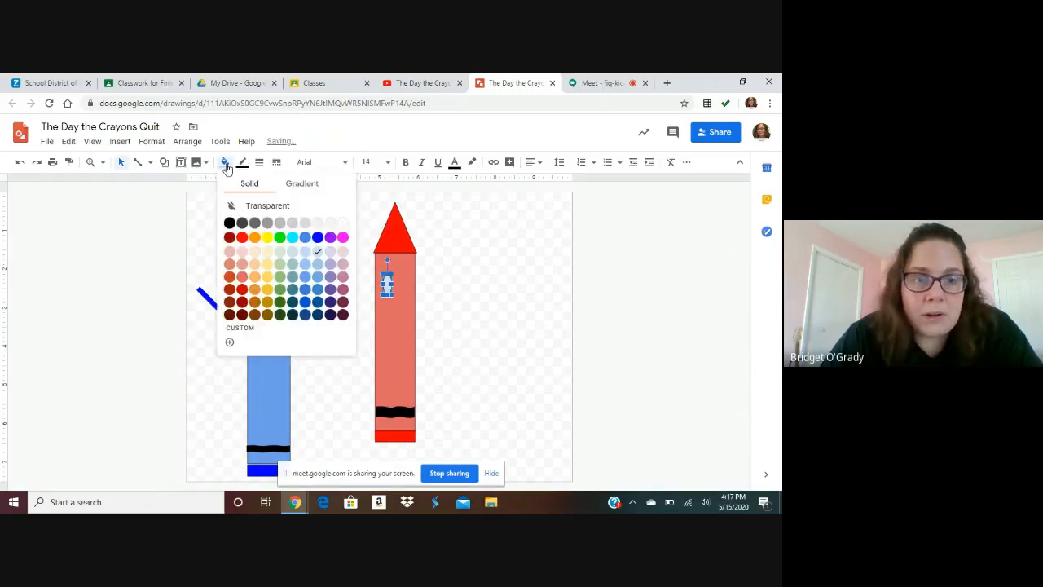
pyautogui.click(230, 224)
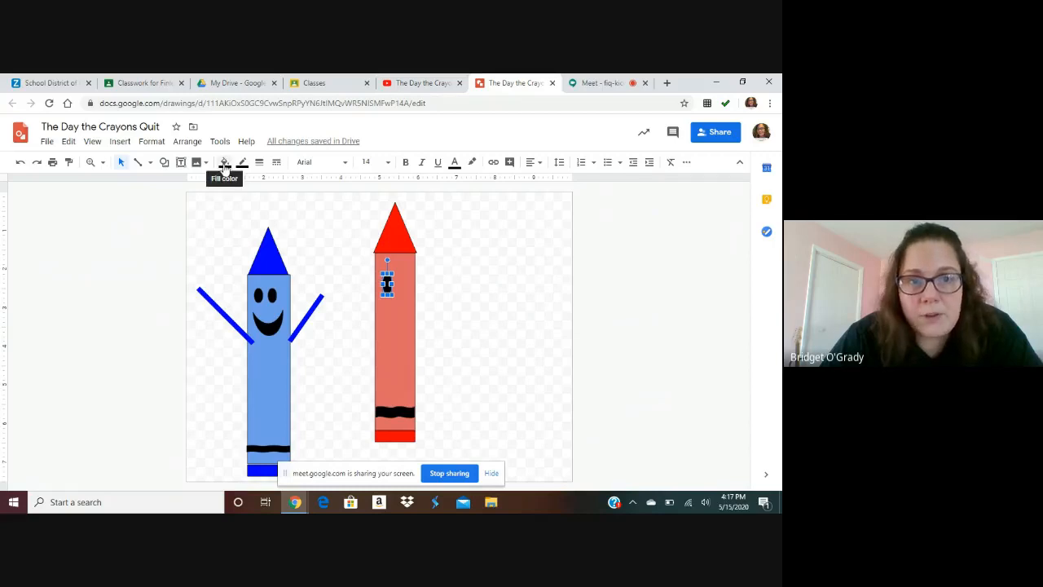
pyautogui.click(337, 237)
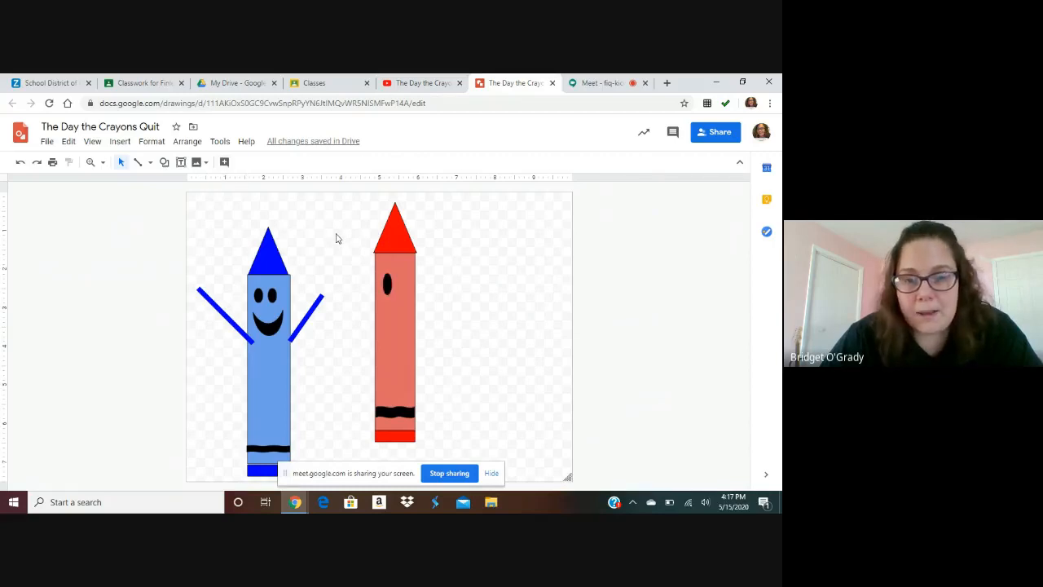
# Step: Draw a matching oval as the red crayon's second eye, align it level with the first eye, and fill it with black
pyautogui.click(164, 163)
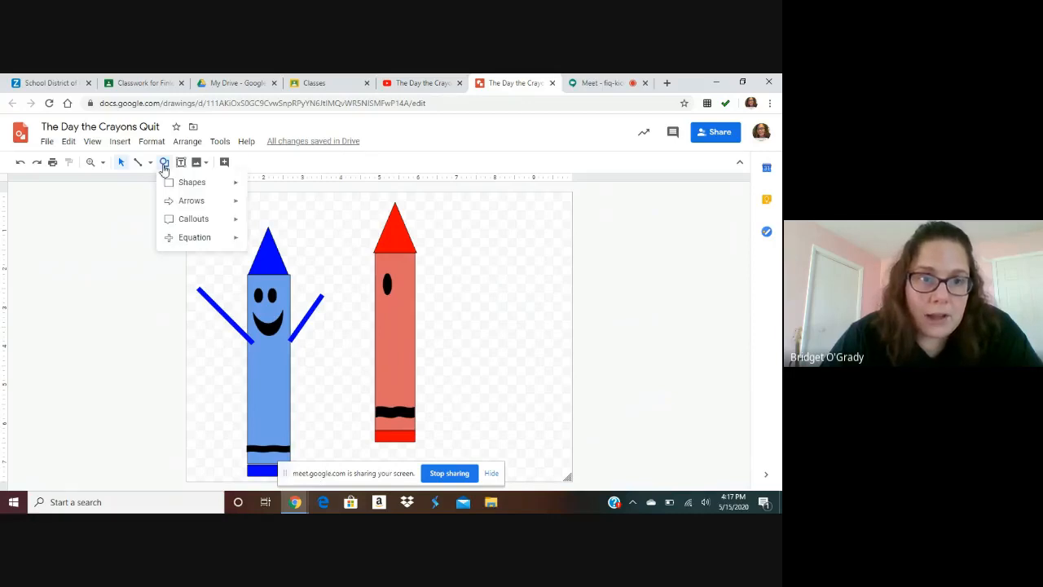
pyautogui.moveTo(168, 183)
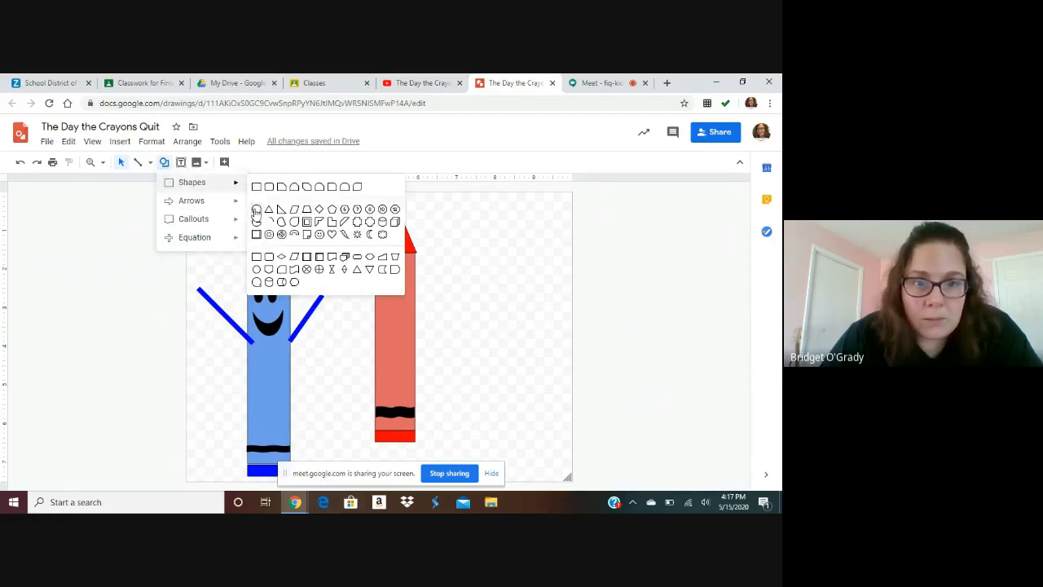
pyautogui.click(255, 209)
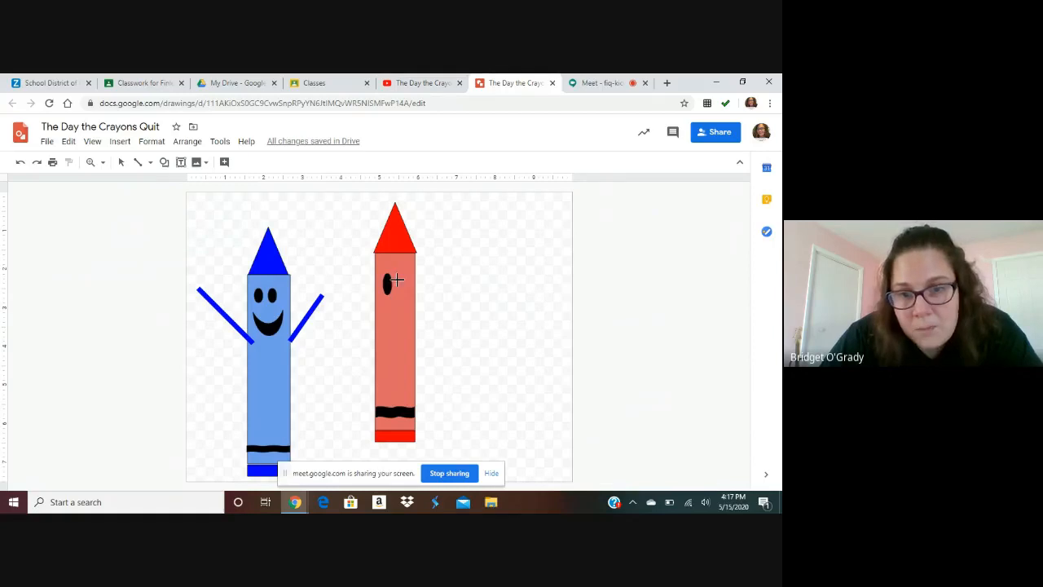
pyautogui.moveTo(397, 277); pyautogui.dragTo(408, 296)
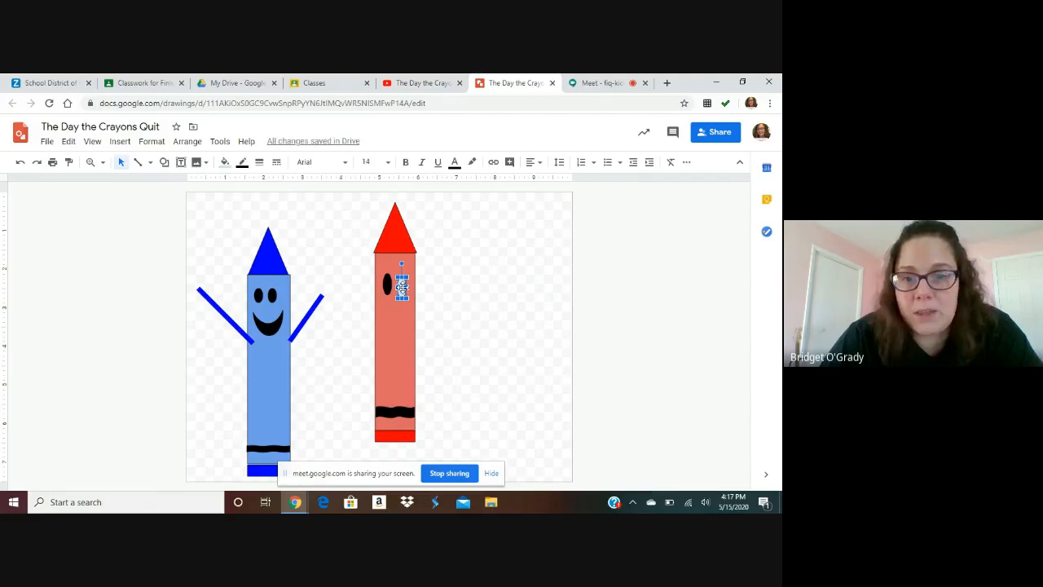
pyautogui.moveTo(402, 286); pyautogui.dragTo(402, 280)
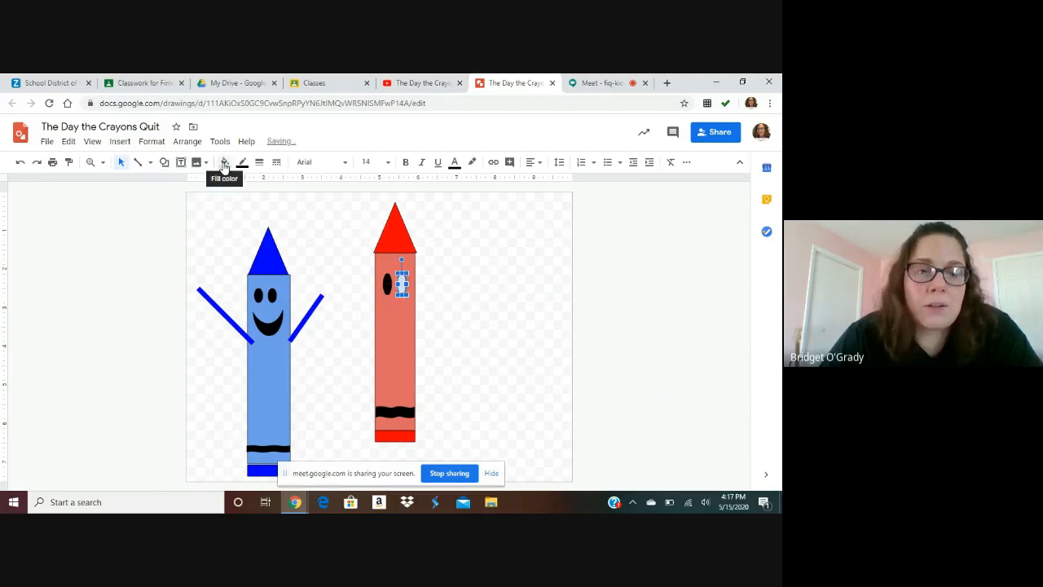
pyautogui.click(225, 163)
pyautogui.click(231, 221)
pyautogui.click(488, 302)
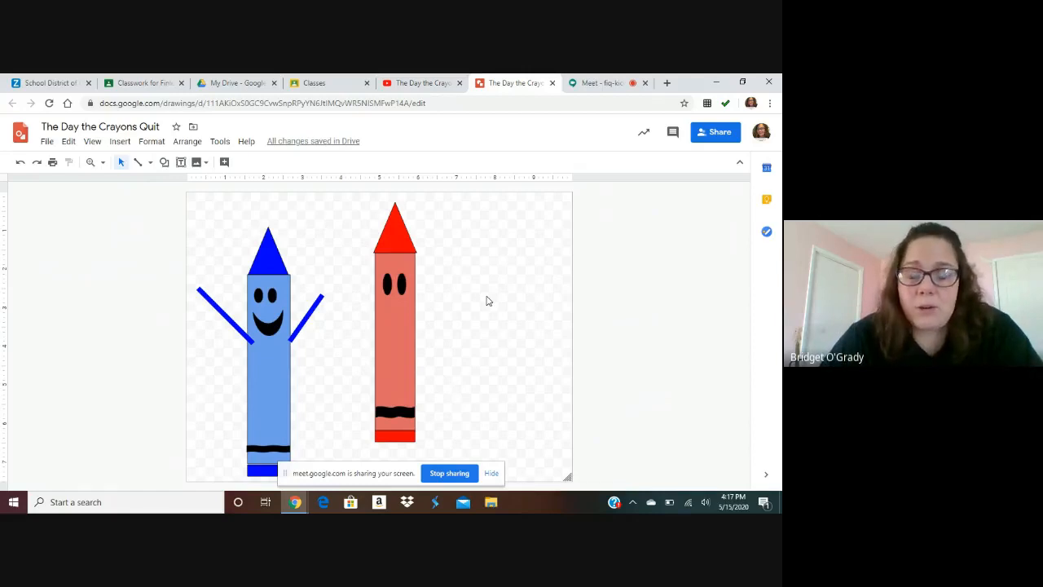
# Step: Draw a tall oval below the red crayon's eyes as an open mouth
pyautogui.click(165, 166)
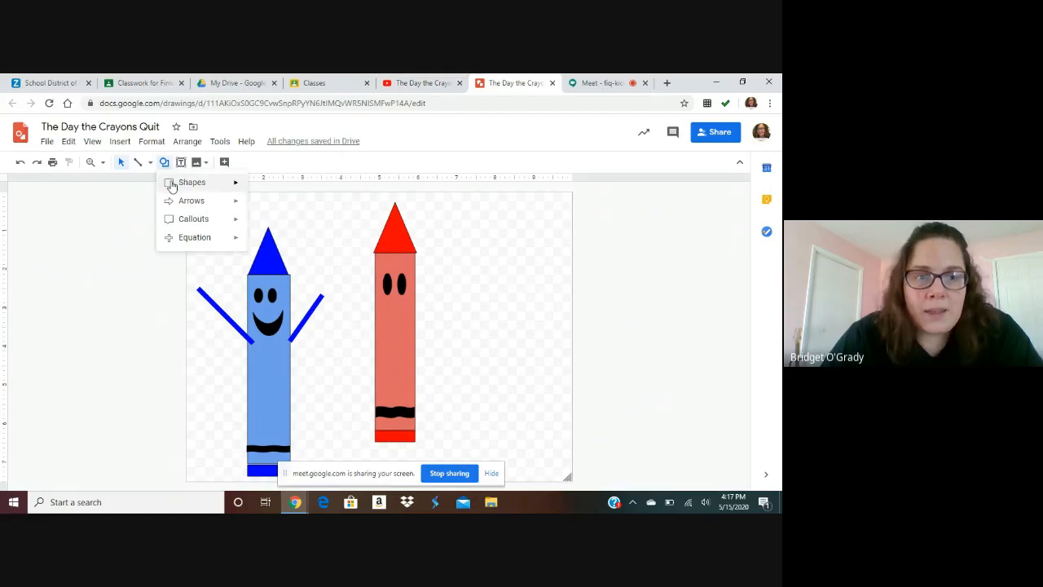
pyautogui.moveTo(172, 187)
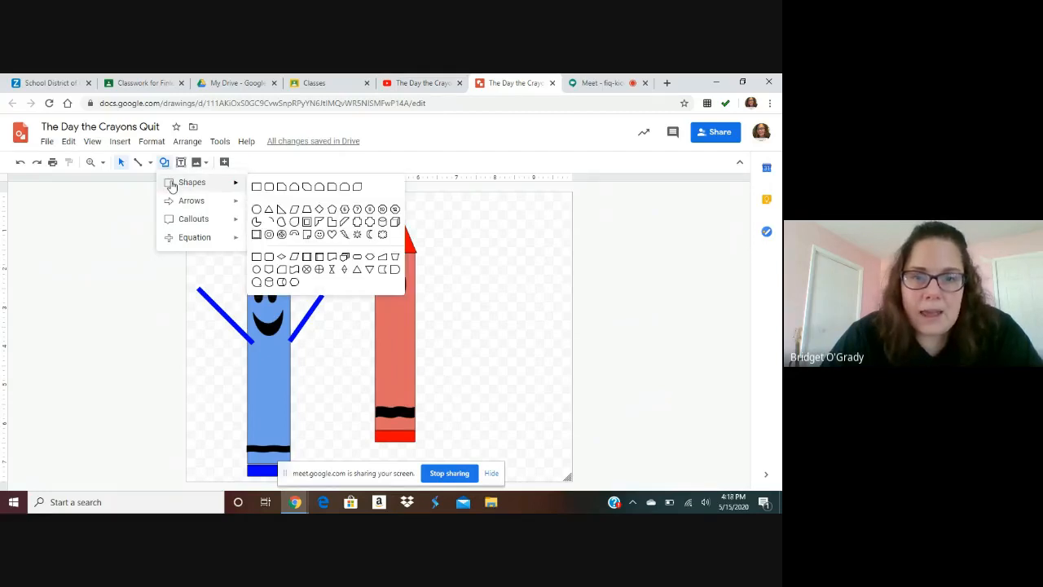
pyautogui.click(269, 221)
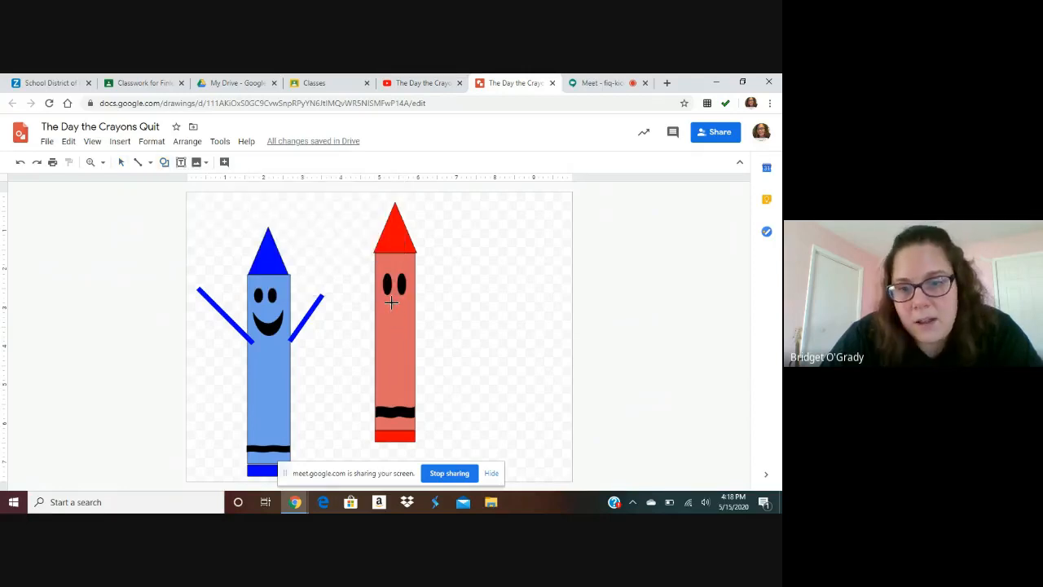
pyautogui.moveTo(389, 302); pyautogui.dragTo(405, 331)
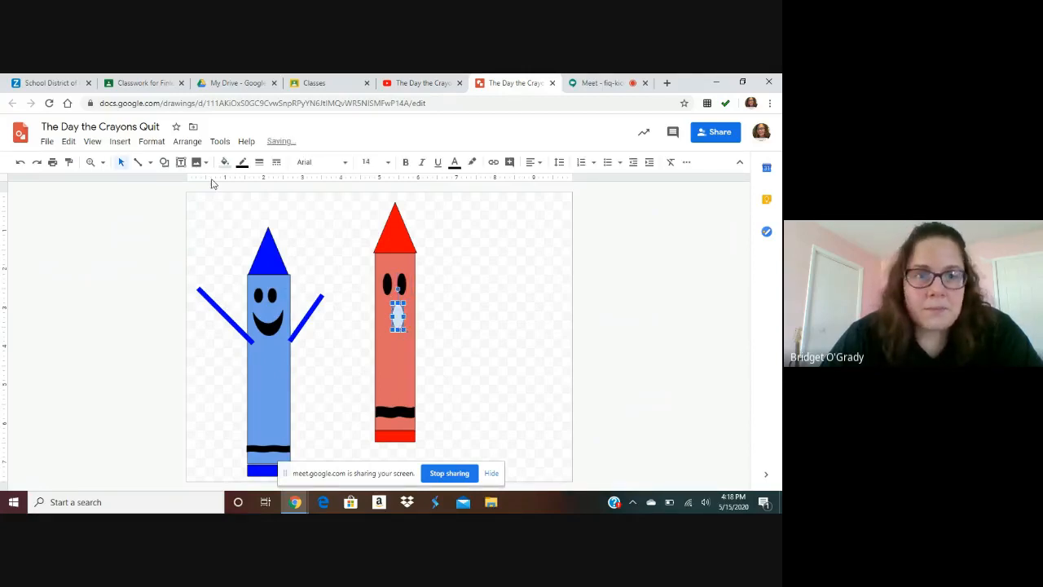
# Step: Fill the mouth oval with black and centre it beneath the two eyes
pyautogui.click(225, 163)
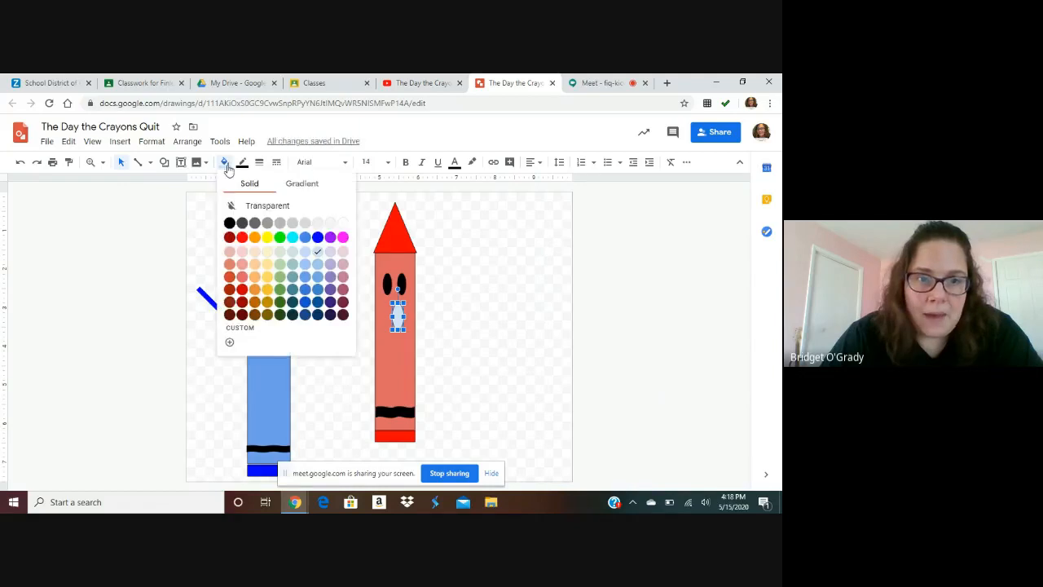
pyautogui.click(230, 225)
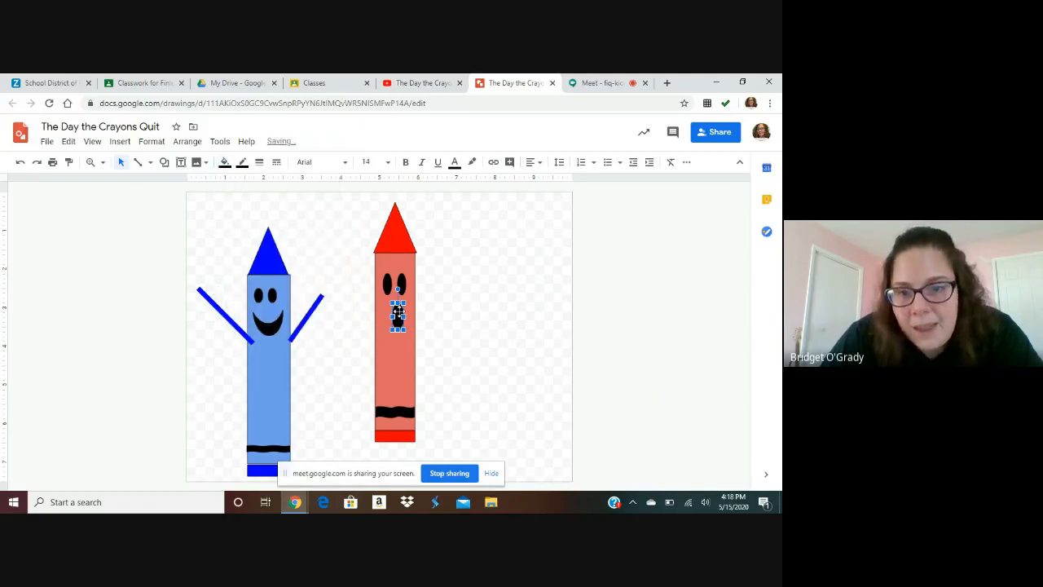
pyautogui.moveTo(398, 313); pyautogui.dragTo(396, 311)
pyautogui.click(497, 303)
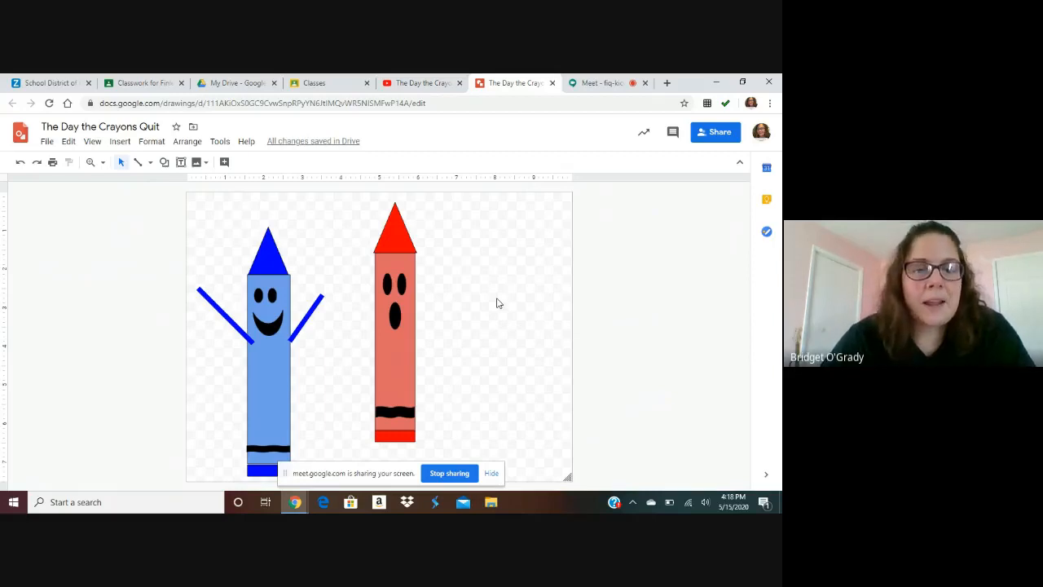
# Step: Draw a rectangle extending sideways from the red crayon's right edge and flatten it into a thin horizontal arm below mouth level
pyautogui.click(165, 162)
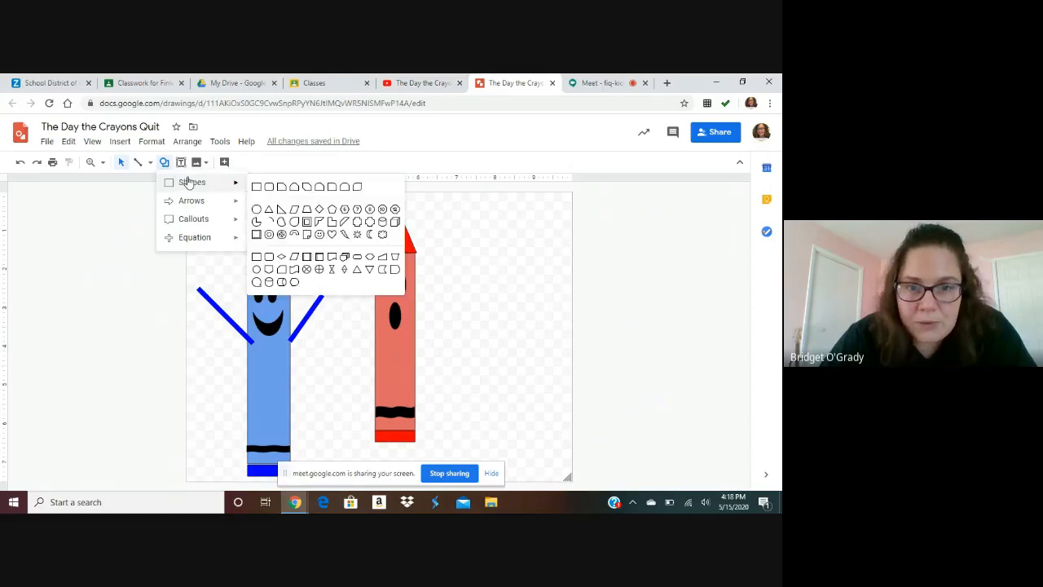
pyautogui.click(257, 187)
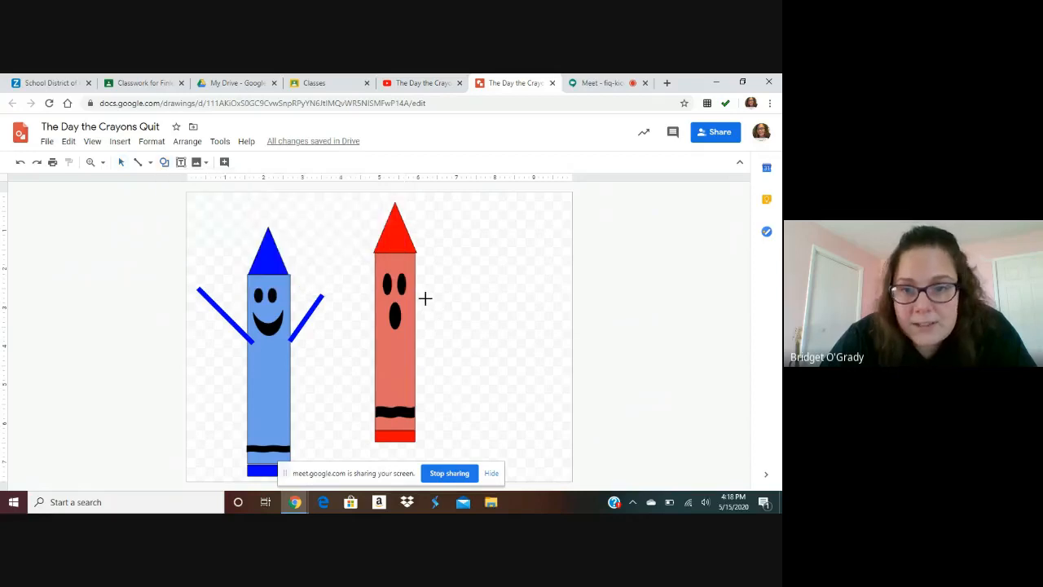
pyautogui.moveTo(415, 295); pyautogui.dragTo(472, 351)
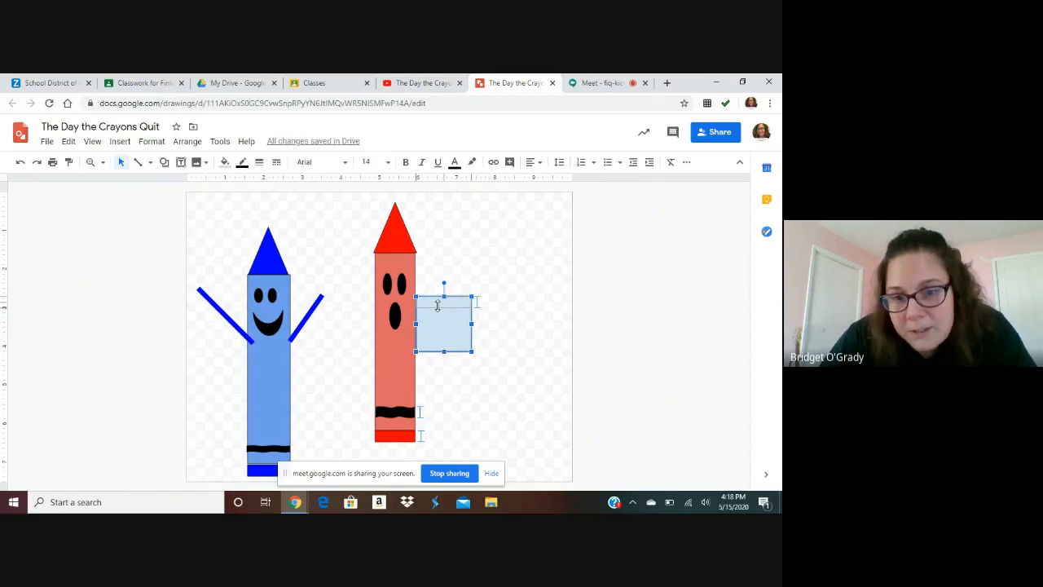
pyautogui.moveTo(437, 306); pyautogui.dragTo(426, 329)
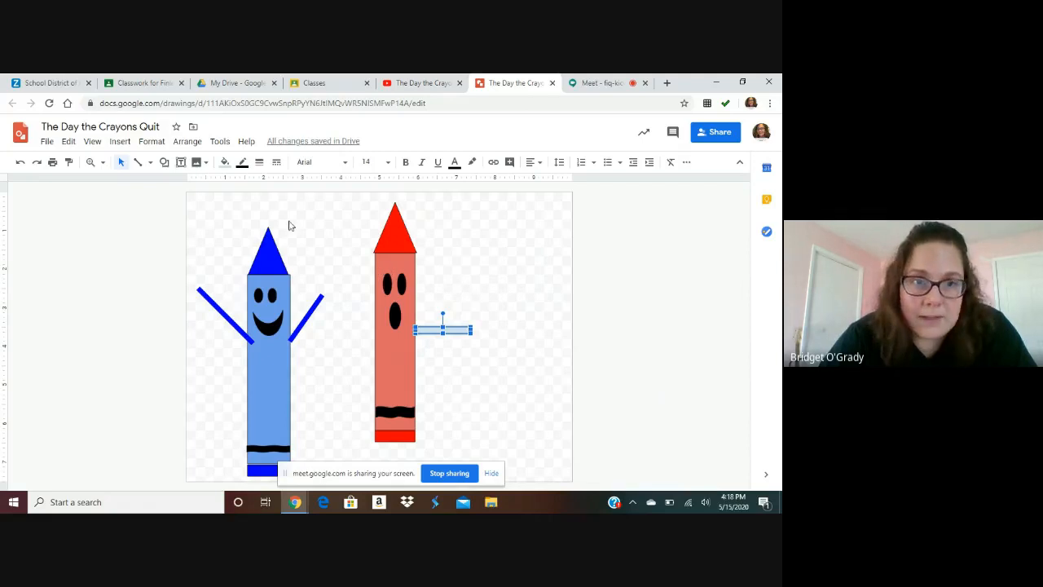
# Step: Fill the thin arm rectangle with bright red
pyautogui.click(224, 162)
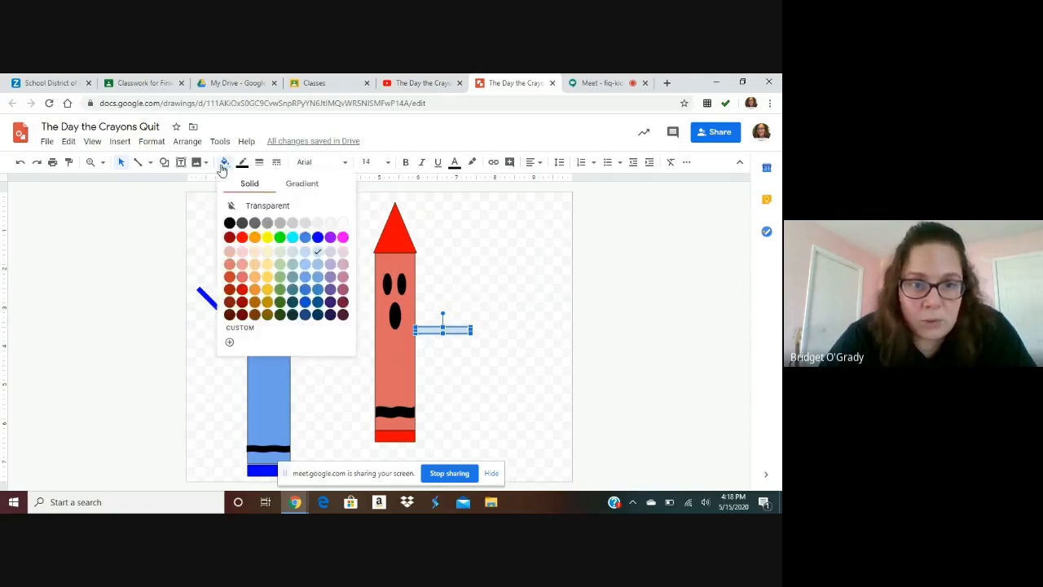
pyautogui.click(242, 238)
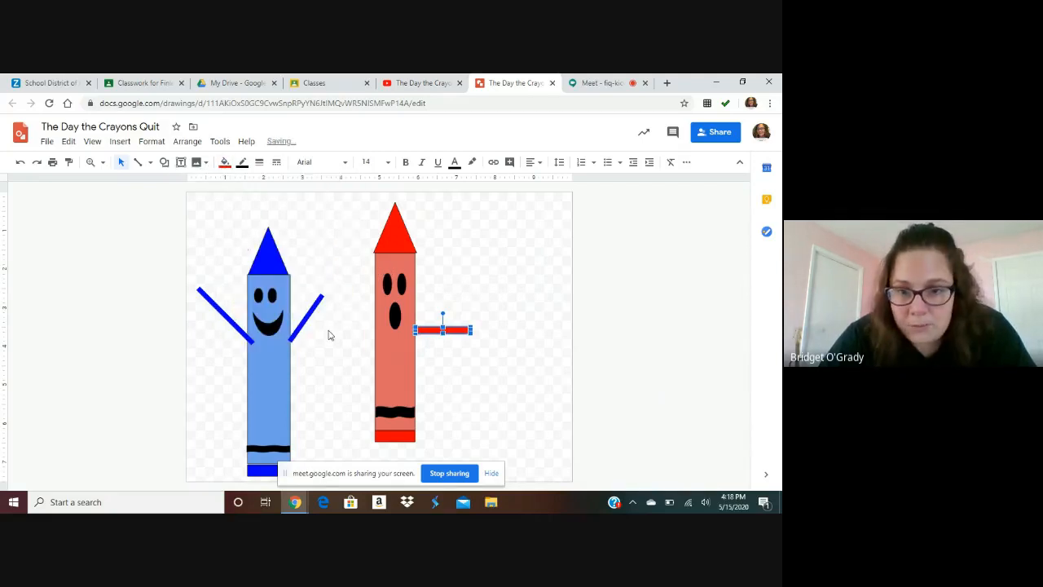
pyautogui.click(328, 333)
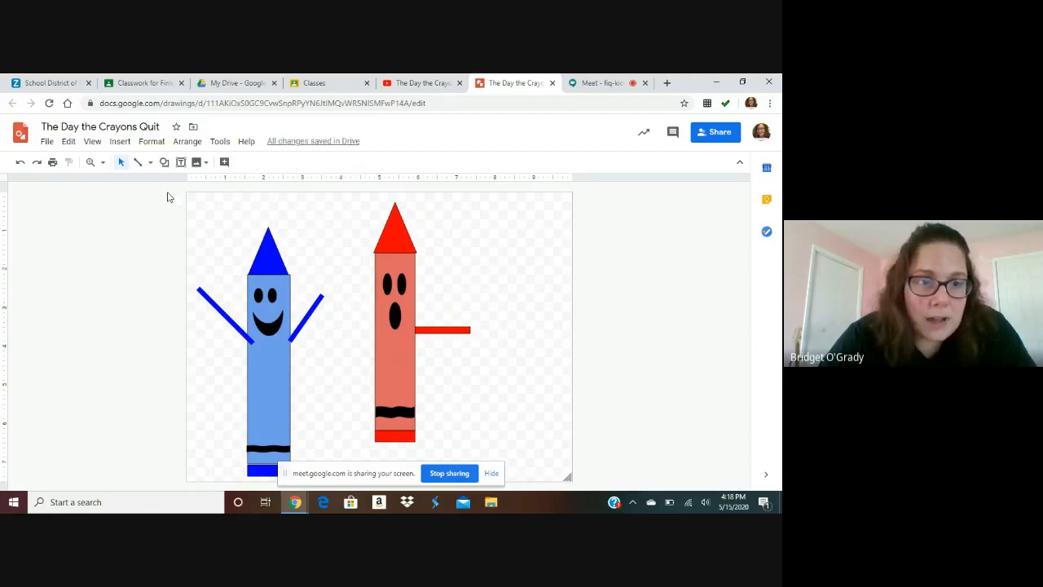
# Step: Draw a thin horizontal rectangle as the second arm on the red crayon's left side, level with the other arm, and fill it bright red
pyautogui.click(166, 163)
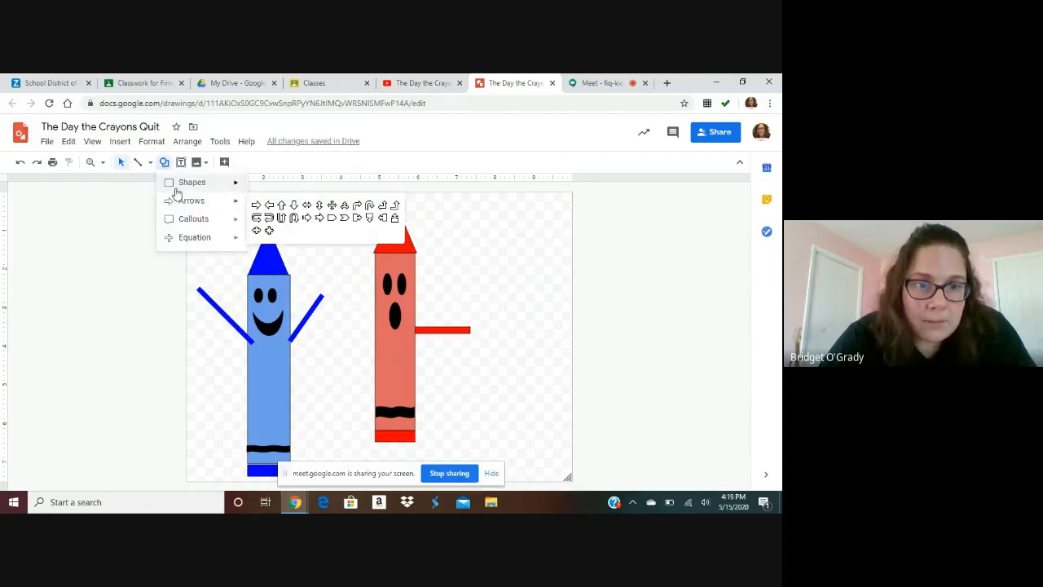
pyautogui.click(256, 187)
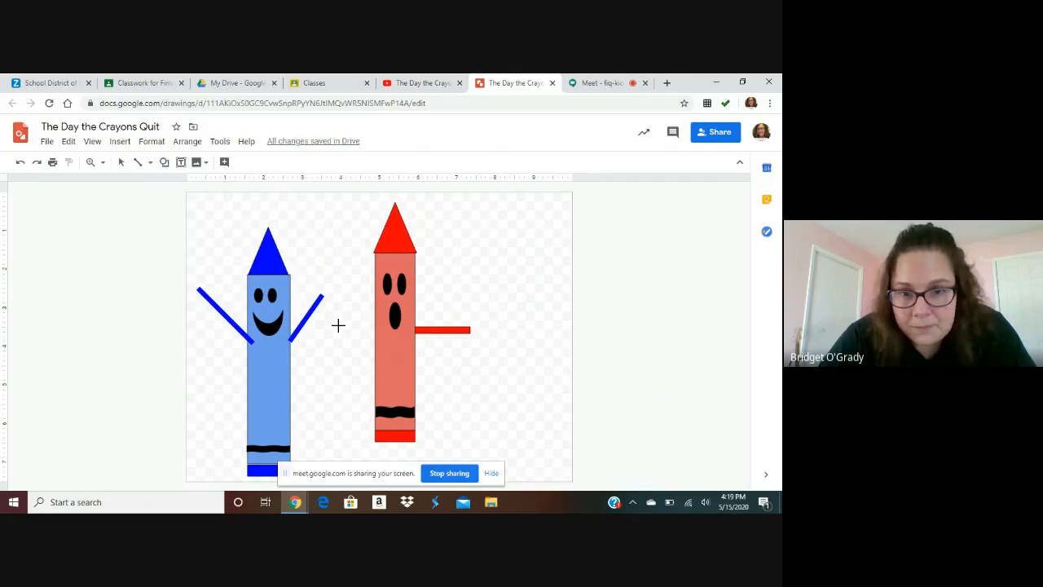
pyautogui.moveTo(338, 325)
pyautogui.mouseDown()
pyautogui.moveTo(379, 337)
pyautogui.moveTo(327, 333)
pyautogui.moveTo(352, 332)
pyautogui.mouseUp()
pyautogui.click(223, 164)
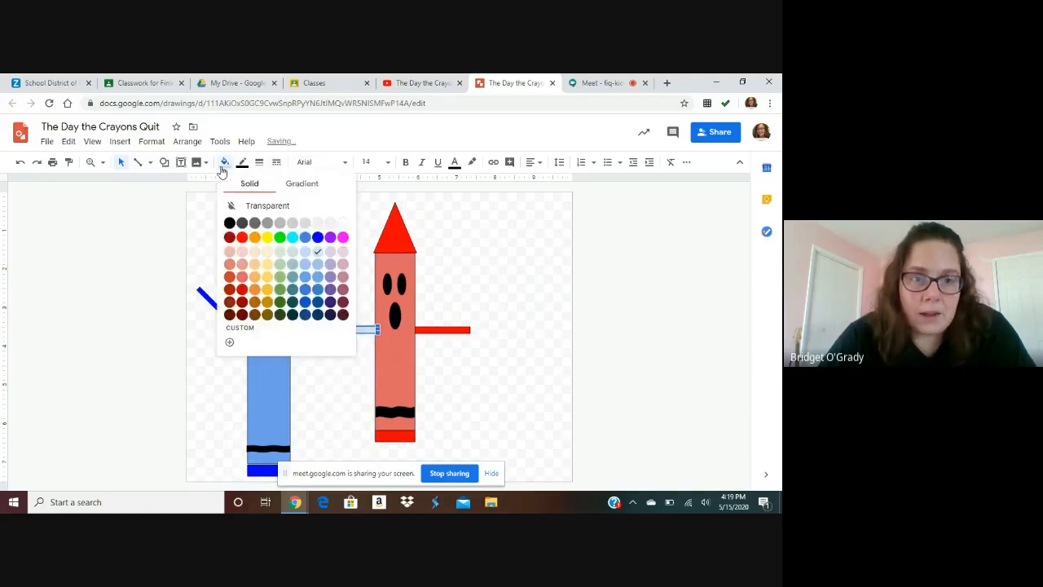
pyautogui.click(242, 238)
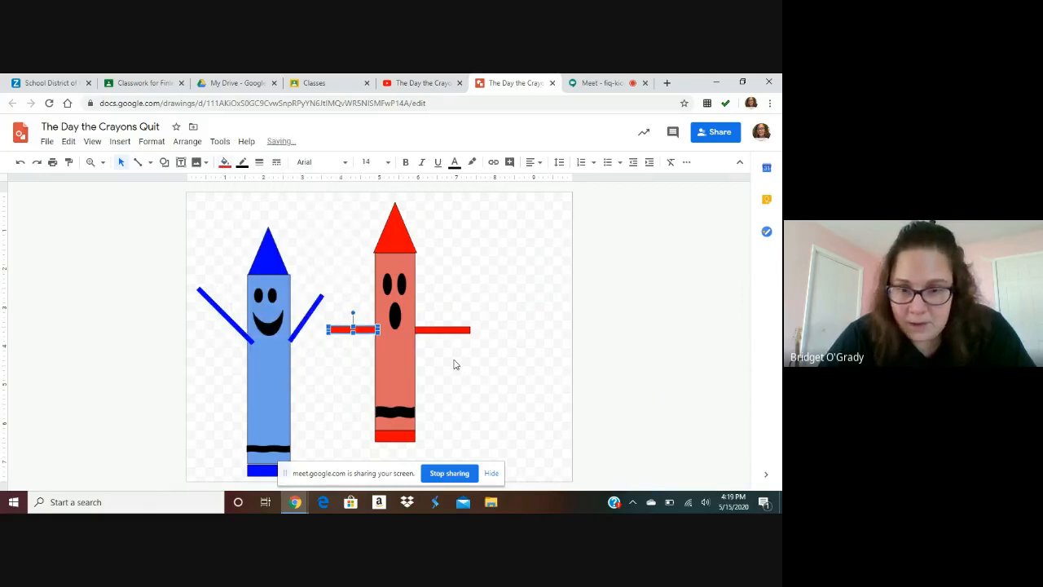
pyautogui.click(455, 364)
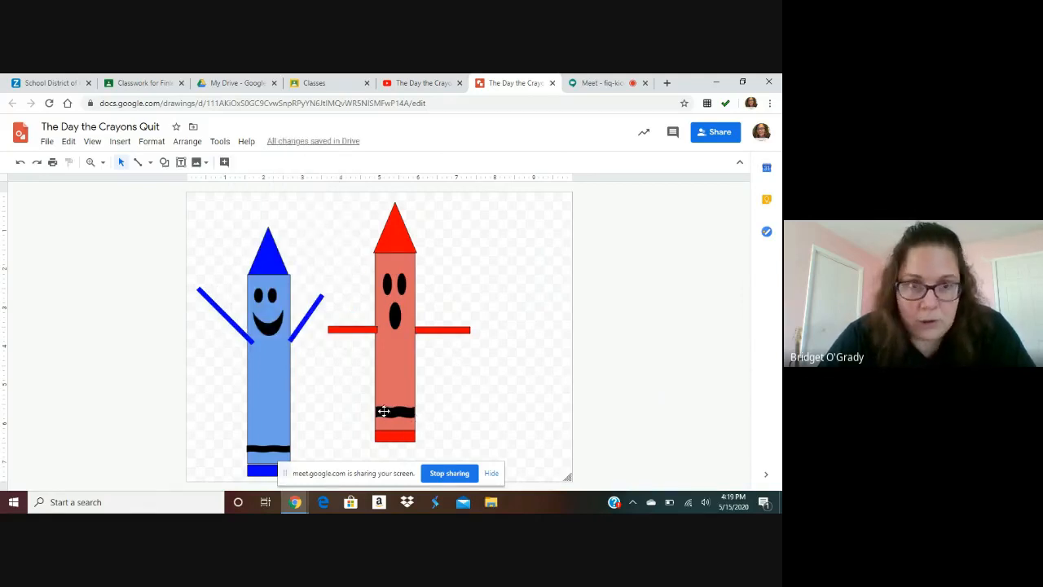
# Step: Draw a short, narrow vertical rectangle below the left part of the red crayon's base as a leg and fill it bright red
pyautogui.click(163, 162)
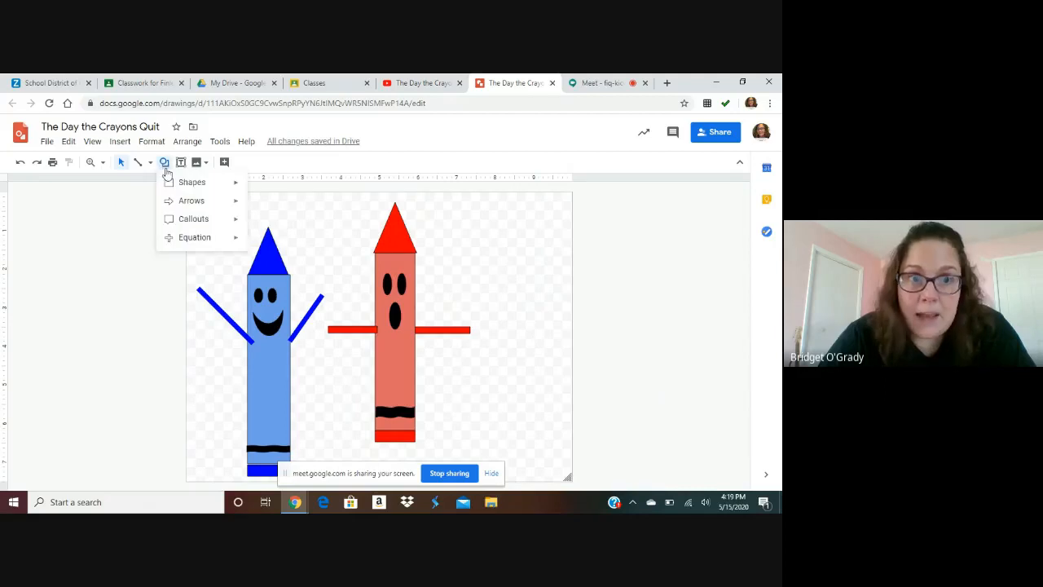
pyautogui.moveTo(171, 182)
pyautogui.click(256, 185)
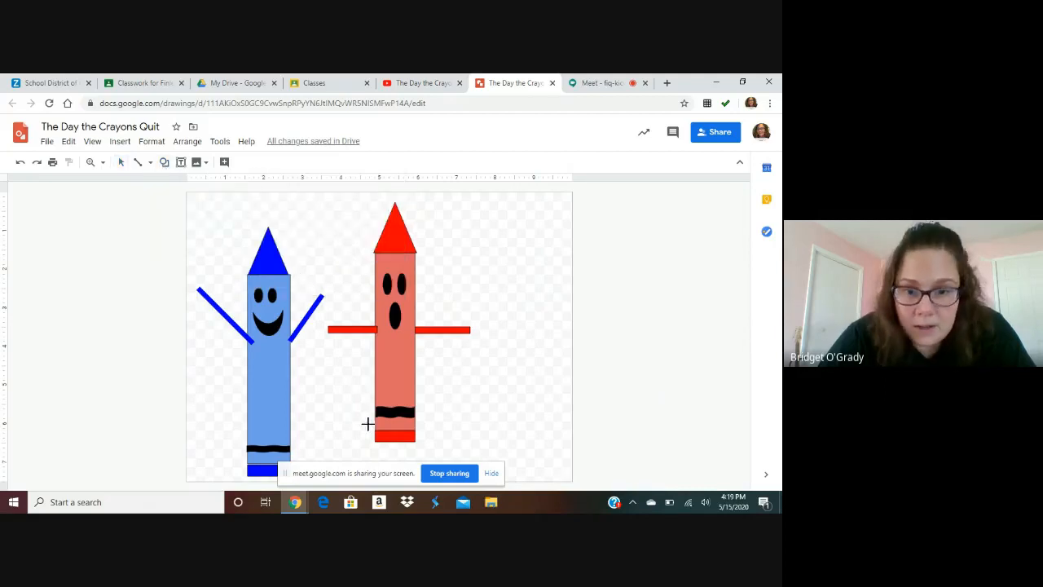
pyautogui.moveTo(384, 441); pyautogui.dragTo(381, 473)
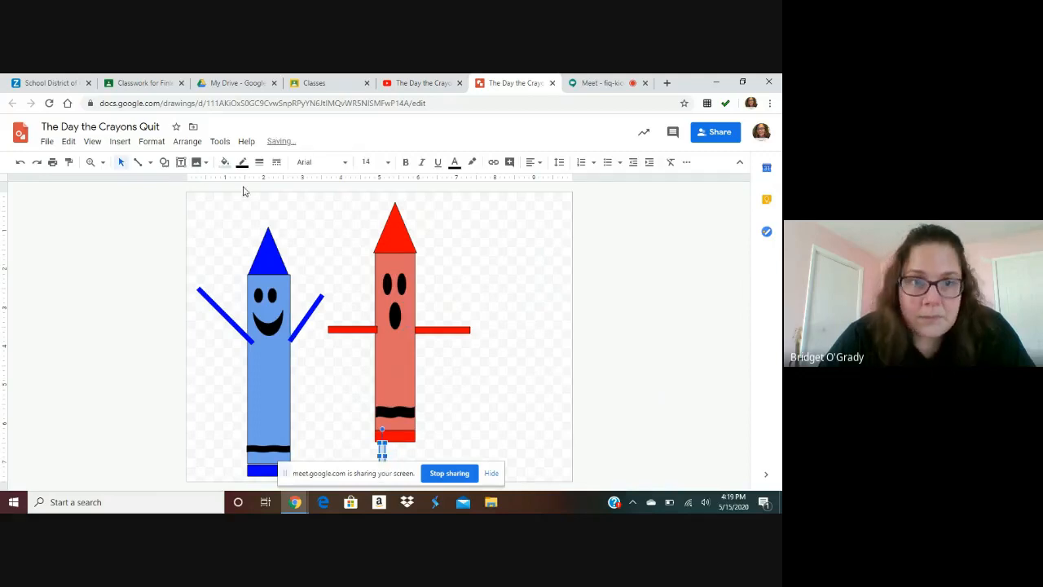
pyautogui.click(225, 163)
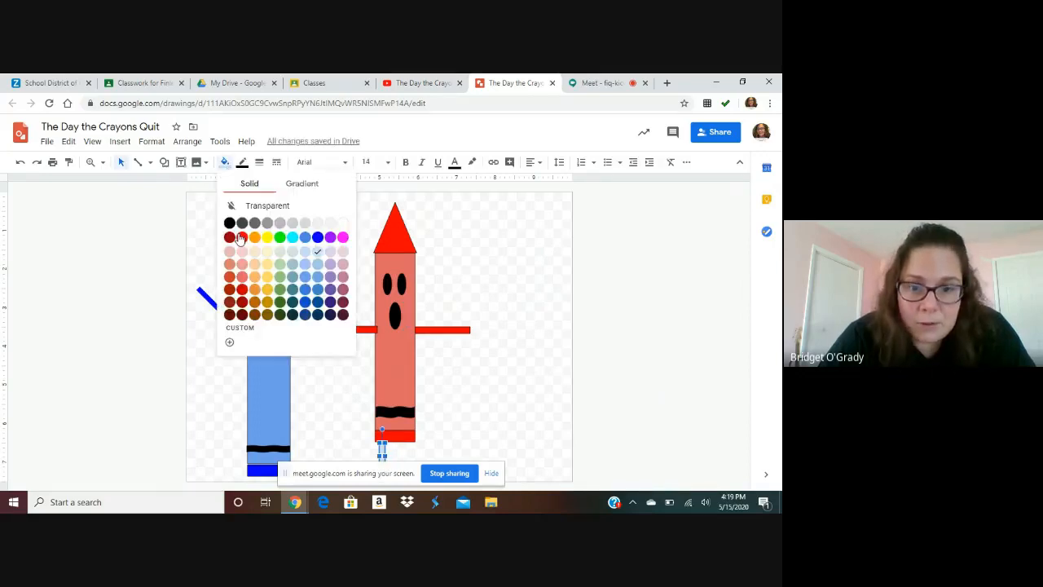
pyautogui.click(241, 237)
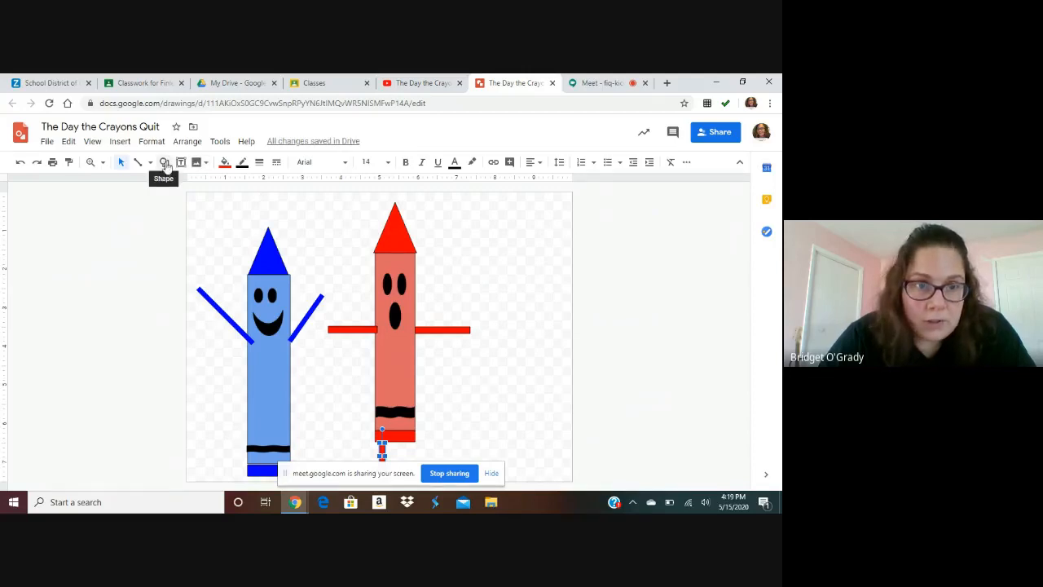
# Step: Draw a second short, narrow red rectangle below the right part of the red crayon's base and position it level with the first leg
pyautogui.click(165, 162)
pyautogui.moveTo(186, 182)
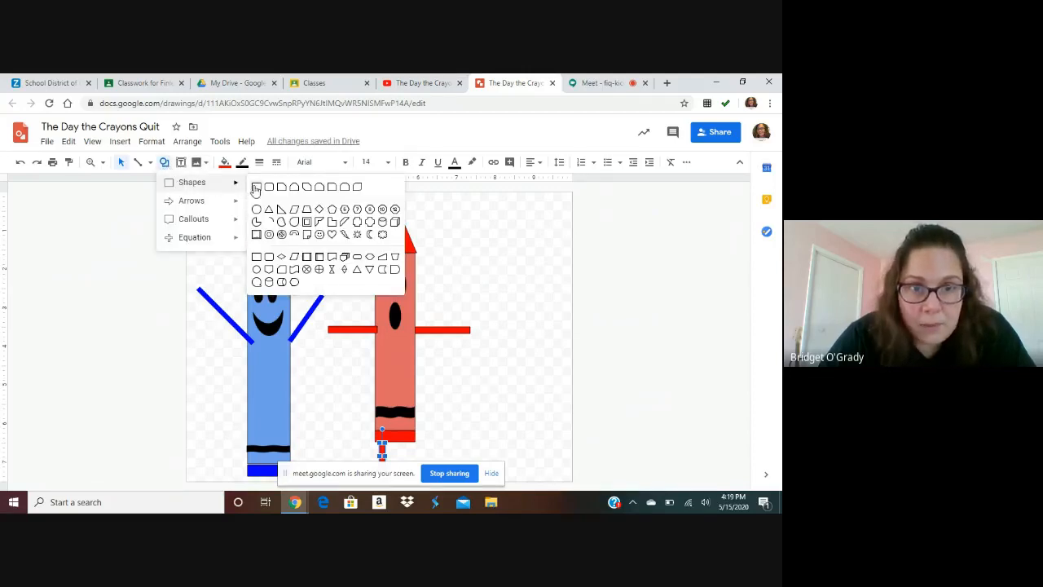
pyautogui.click(255, 189)
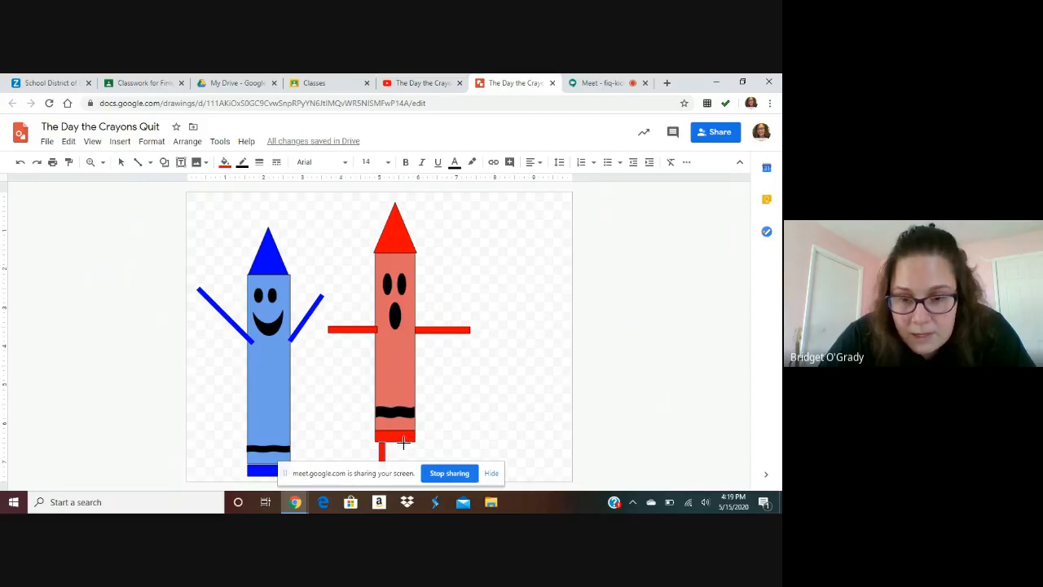
pyautogui.moveTo(403, 442); pyautogui.dragTo(399, 461)
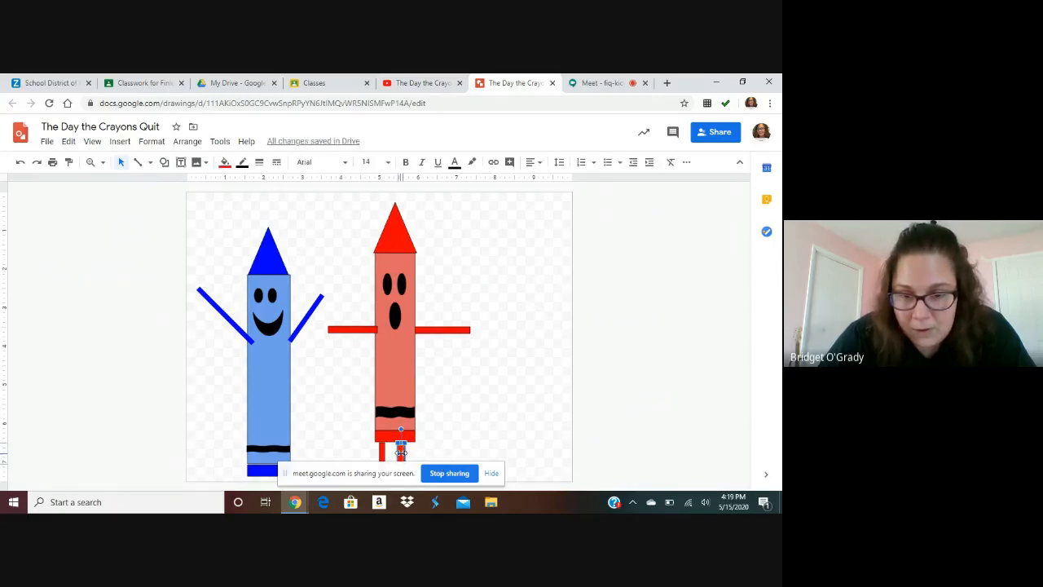
pyautogui.moveTo(400, 450); pyautogui.dragTo(401, 446)
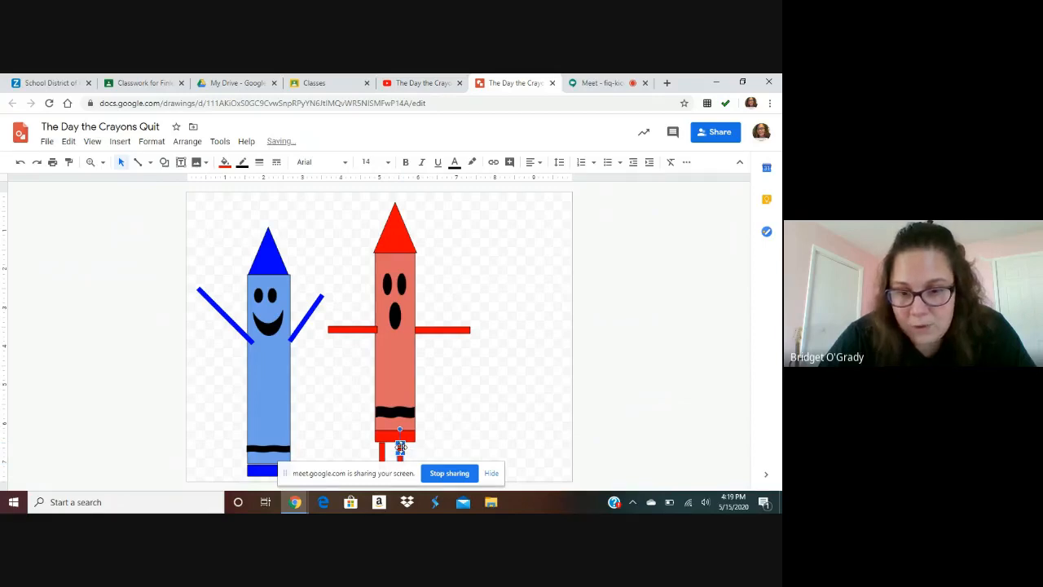
pyautogui.click(478, 422)
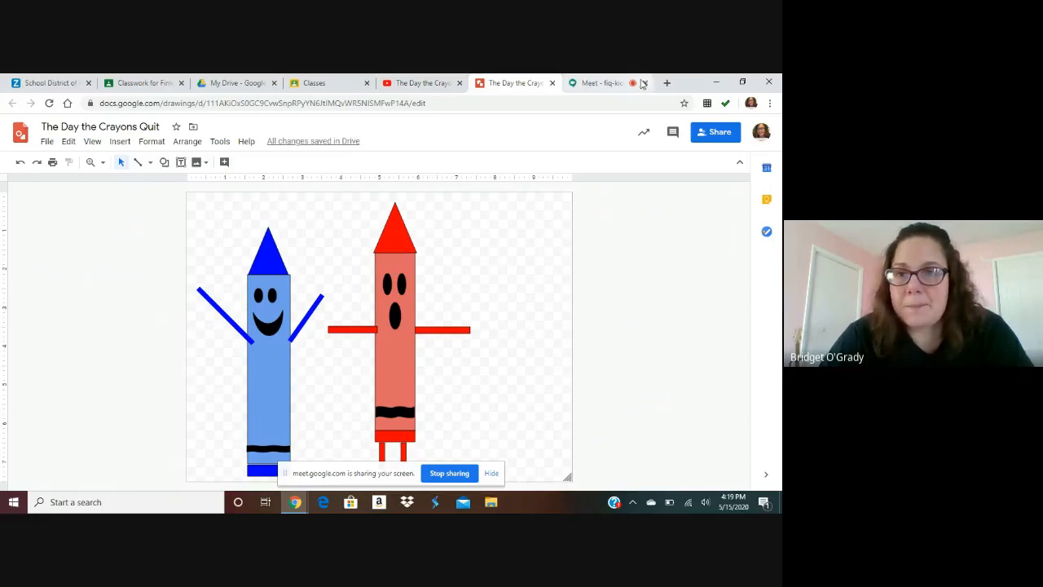
# Step: Switch from the finished crayon drawing to the Google Meet call that is presenting the screen
pyautogui.click(600, 85)
pyautogui.click(489, 85)
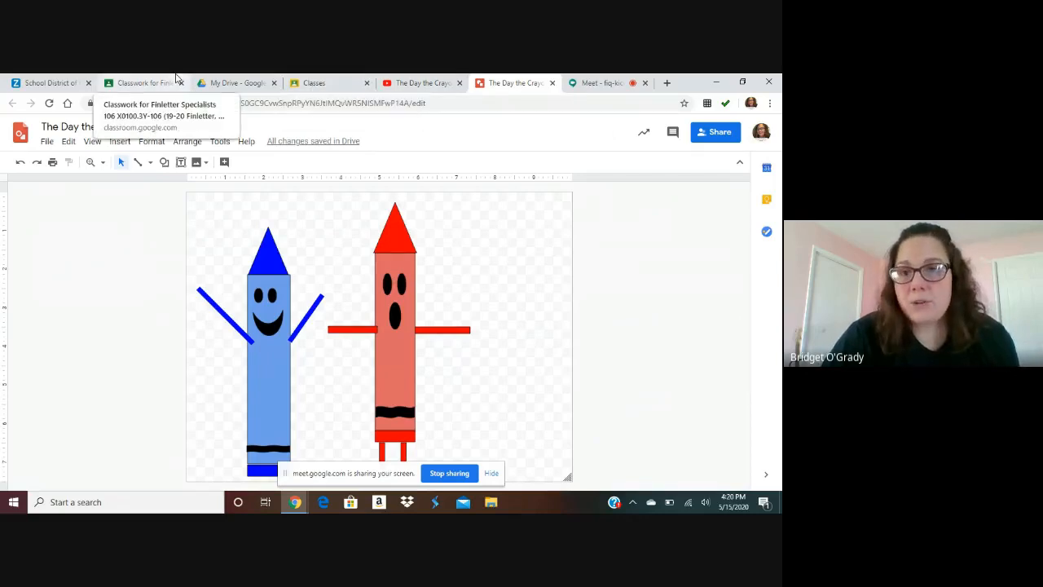
pyautogui.click(595, 82)
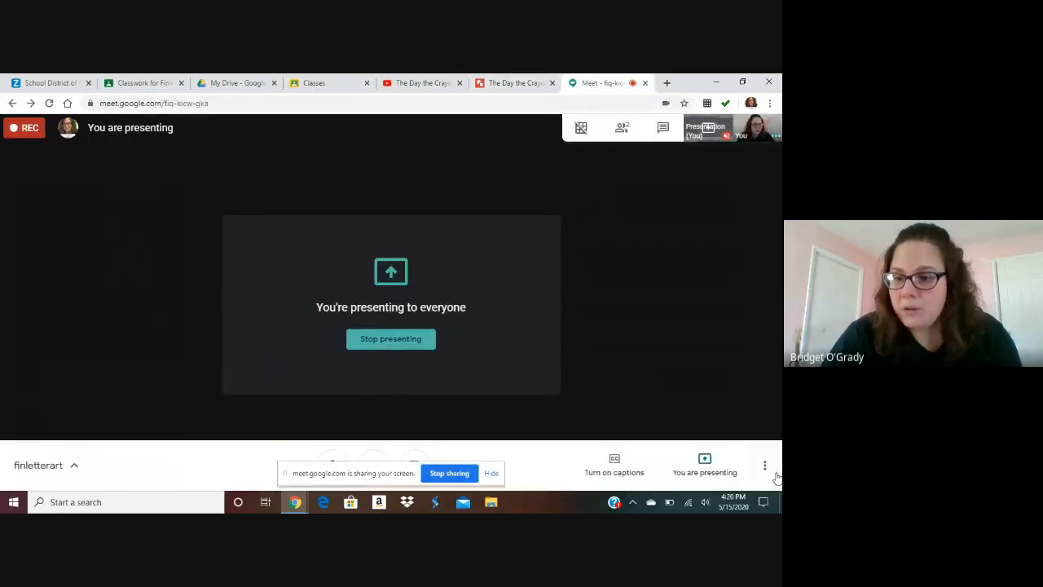